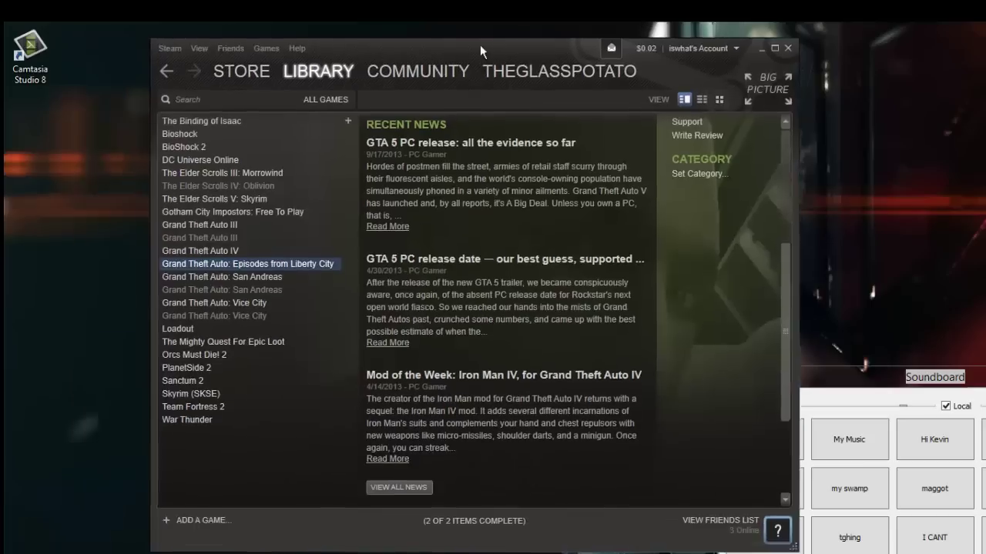
Step: Maximize Steam and open the context menu for Grand Theft Auto IV in the library
{"action": "left_click_drag", "start_coordinate": [480, 45], "coordinate": [496, 21]}
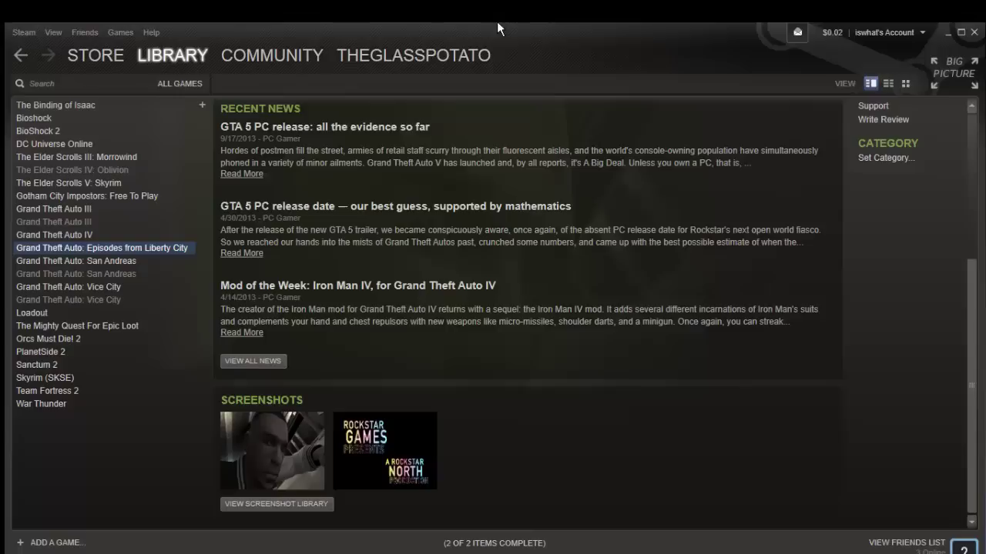
{"action": "left_click", "coordinate": [92, 234]}
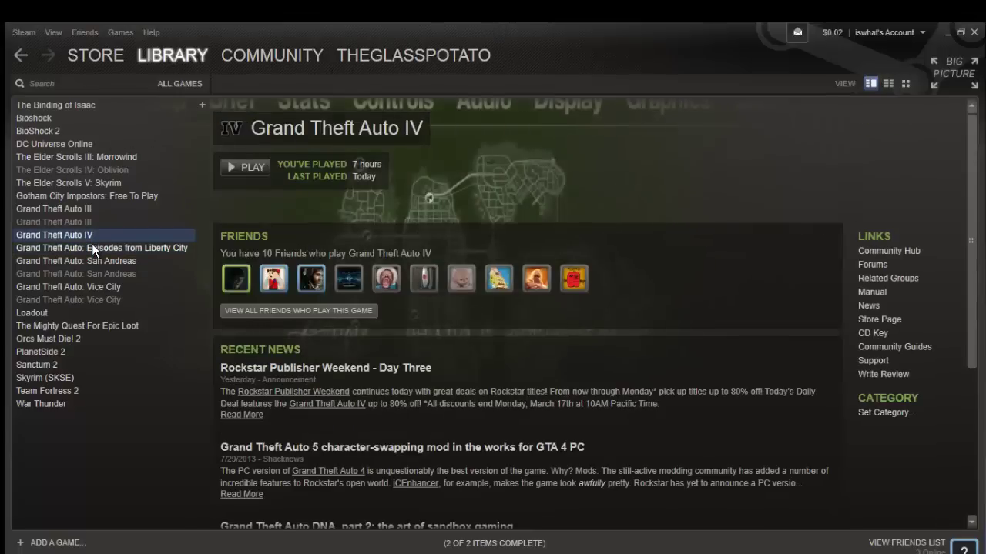
{"action": "left_click", "coordinate": [92, 245]}
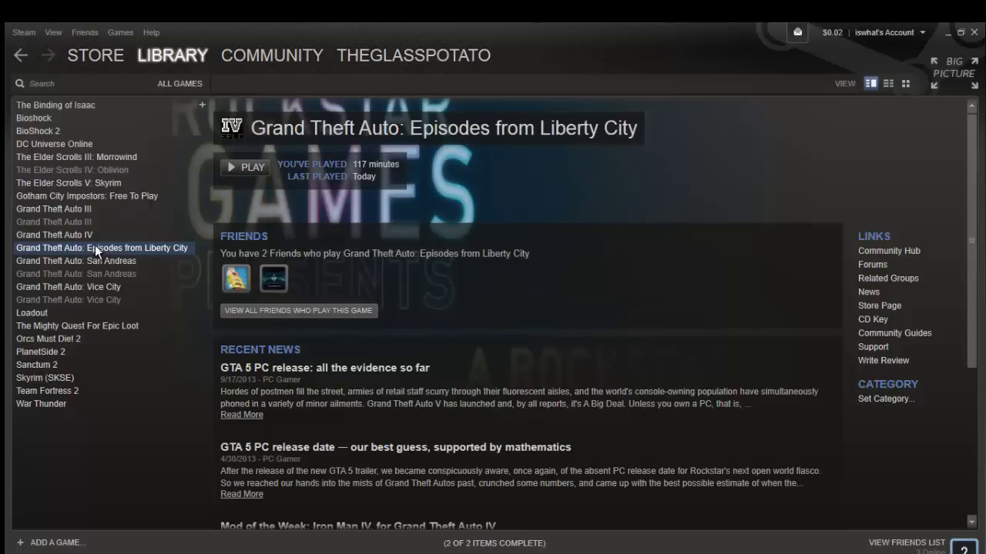
{"action": "right_click", "coordinate": [89, 234]}
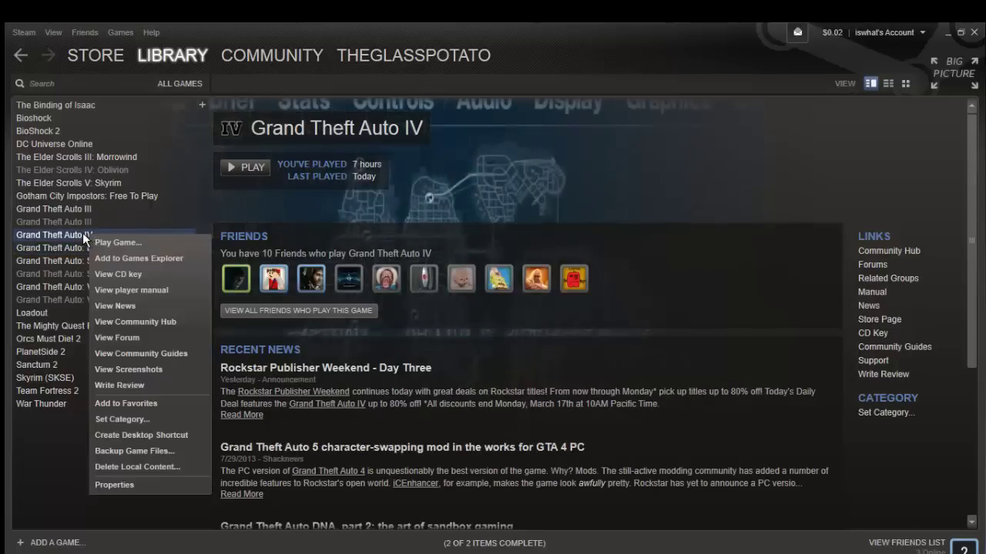
Step: Open Grand Theft Auto IV's Properties and confirm its launch options read -availablevidmem 30.0
{"action": "left_click", "coordinate": [114, 485]}
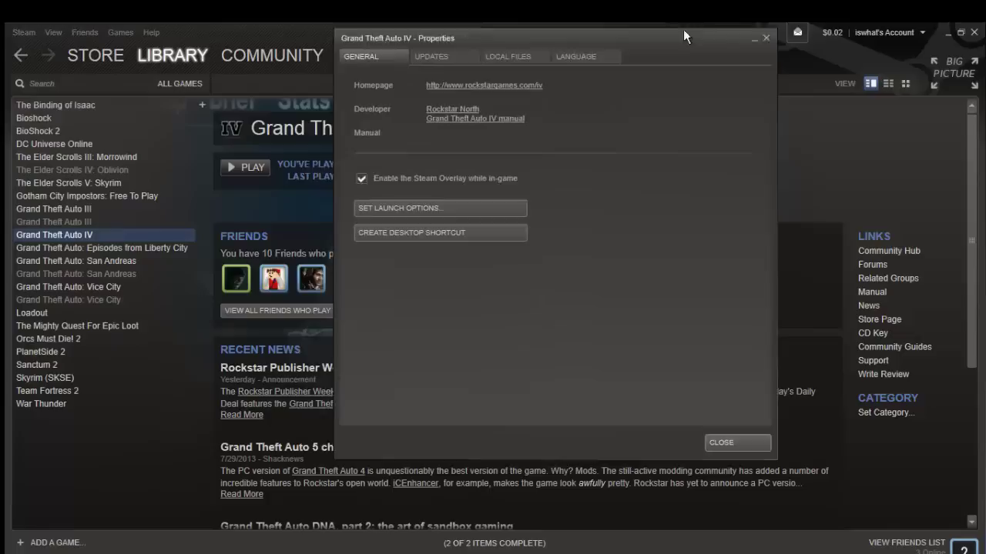
{"action": "left_click", "coordinate": [399, 247]}
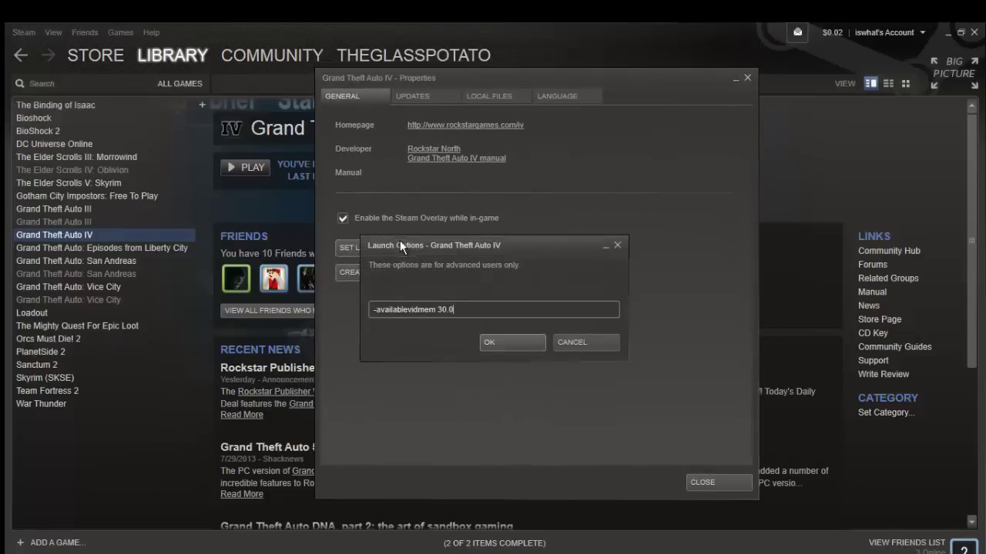
{"action": "left_click_drag", "start_coordinate": [472, 310], "coordinate": [367, 315]}
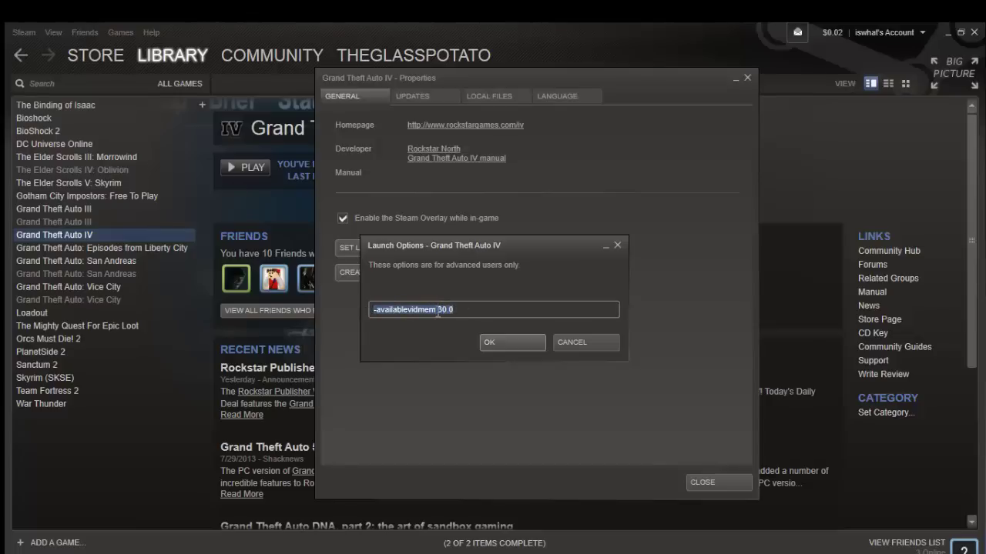
{"action": "left_click", "coordinate": [378, 315]}
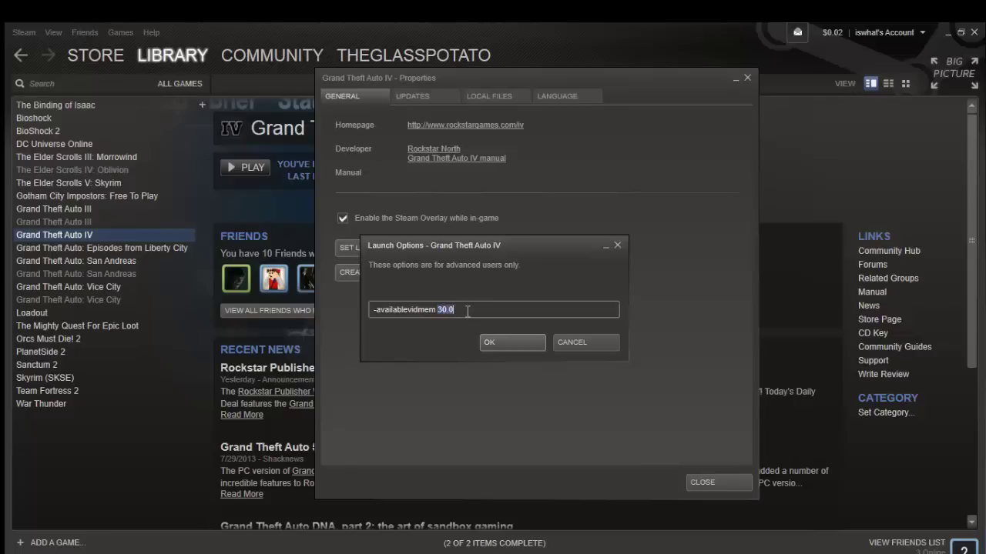
{"action": "left_click", "coordinate": [499, 346]}
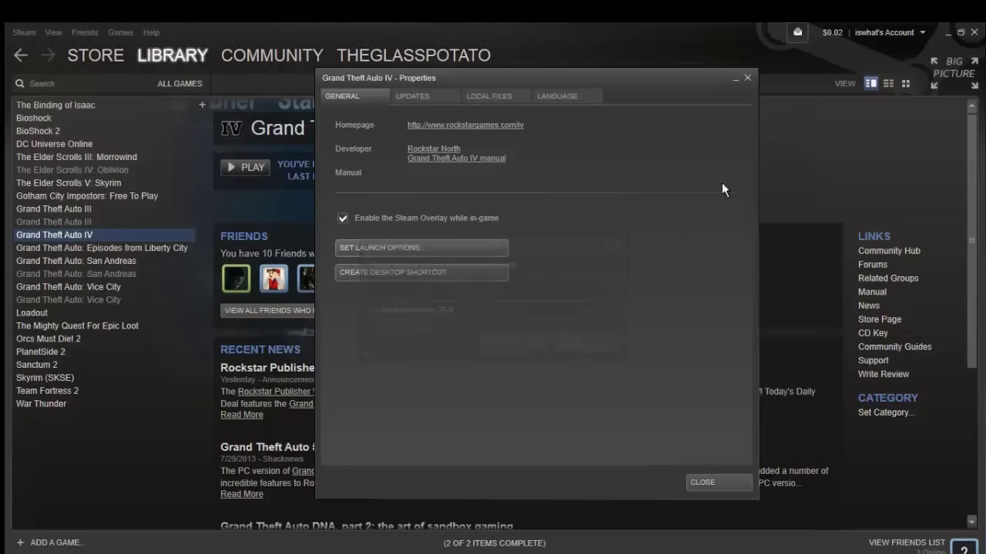
Step: Close the game's Properties, show the desktop and open the Screen Resolution settings
{"action": "left_click", "coordinate": [743, 78]}
{"action": "key", "text": "super+d"}
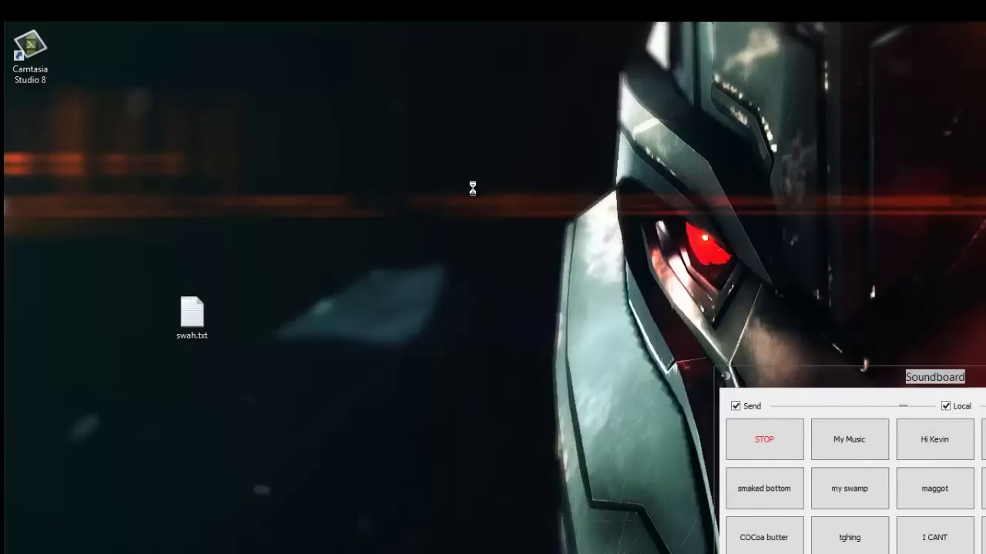
{"action": "right_click", "coordinate": [472, 188]}
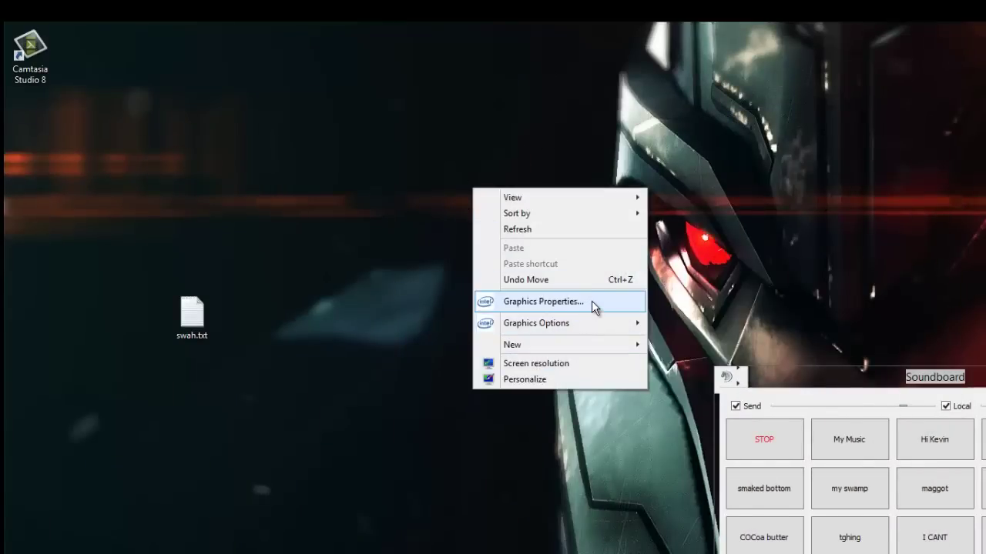
{"action": "left_click", "coordinate": [575, 365]}
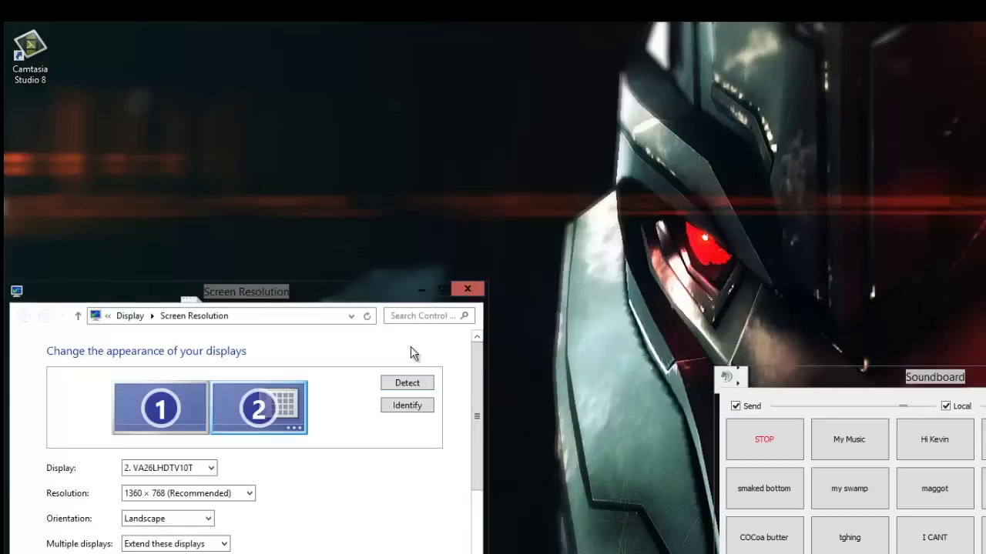
Step: Check the Intel HD Graphics adapter's 32 MB dedicated video memory in Advanced settings, then close it
{"action": "left_click_drag", "start_coordinate": [379, 290], "coordinate": [563, 121]}
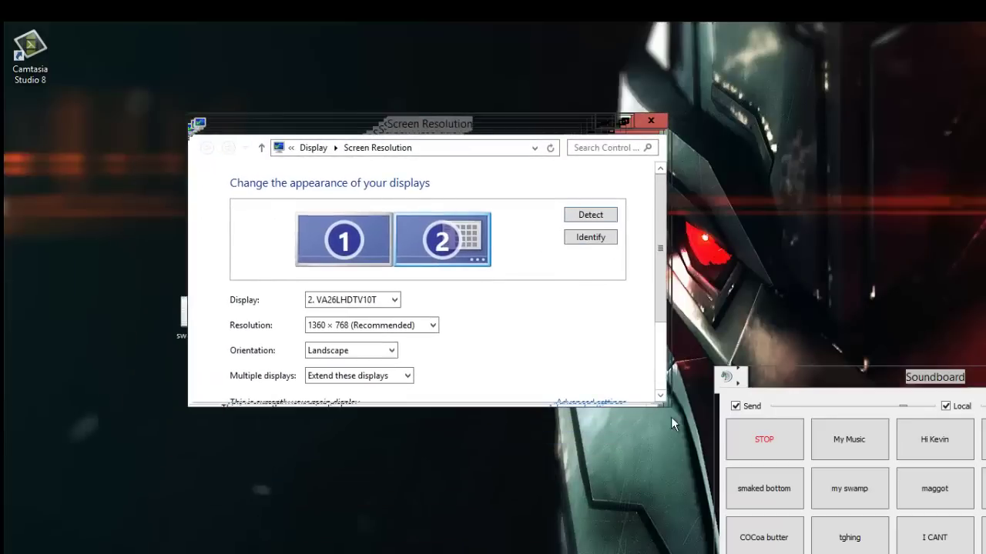
{"action": "scroll", "coordinate": [558, 326], "scroll_direction": "down", "scroll_amount": 1}
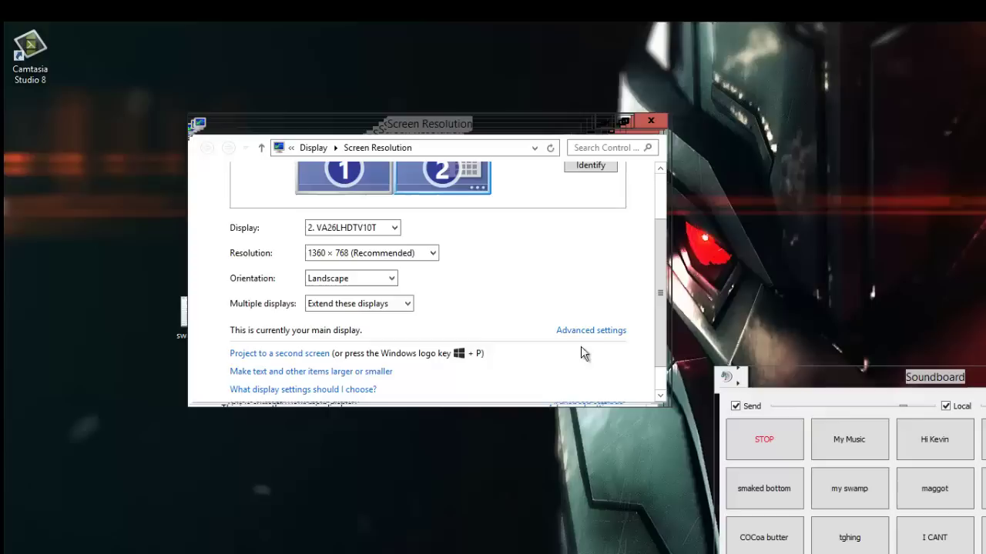
{"action": "left_click", "coordinate": [613, 331]}
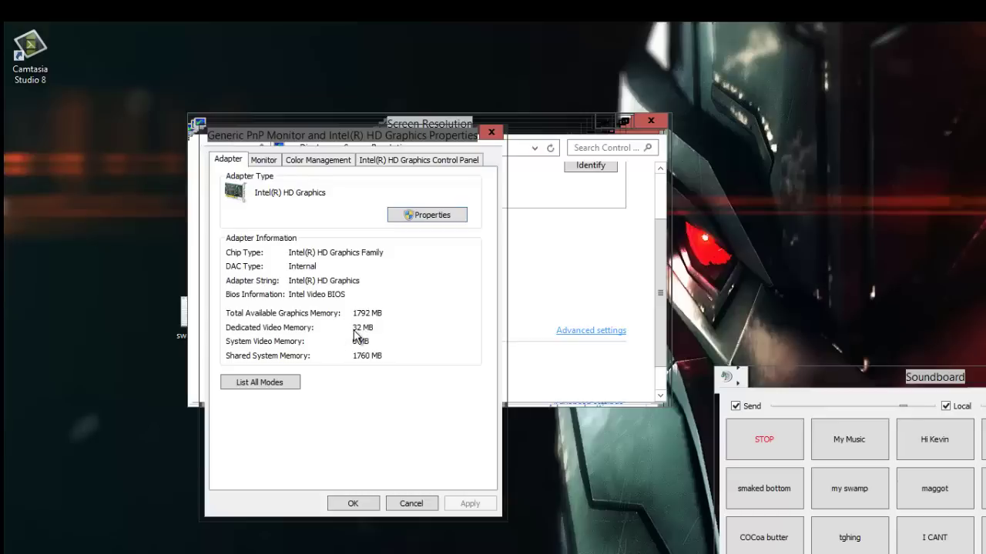
{"action": "left_click", "coordinate": [489, 133]}
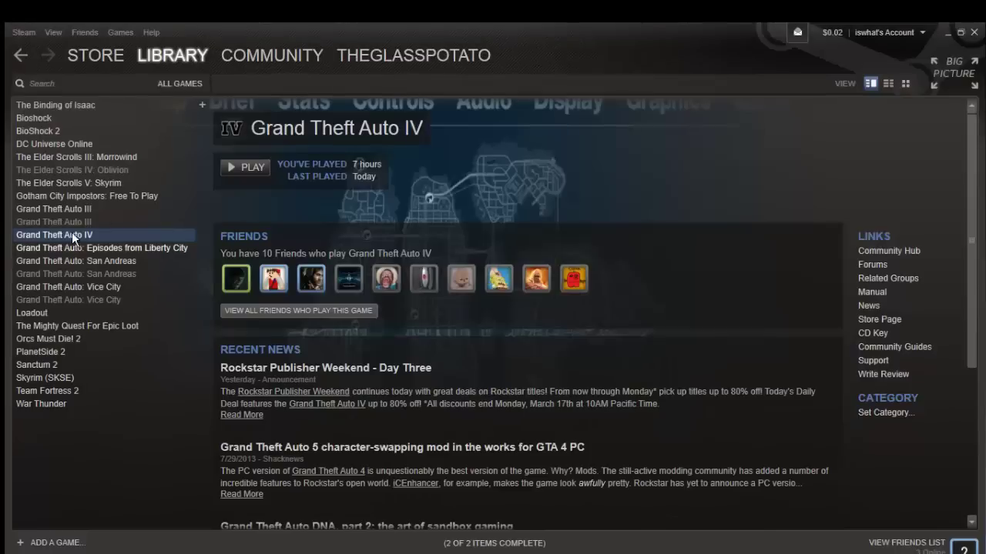
Step: Reopen Grand Theft Auto IV's Properties and its Set Launch Options dialog
{"action": "right_click", "coordinate": [79, 227]}
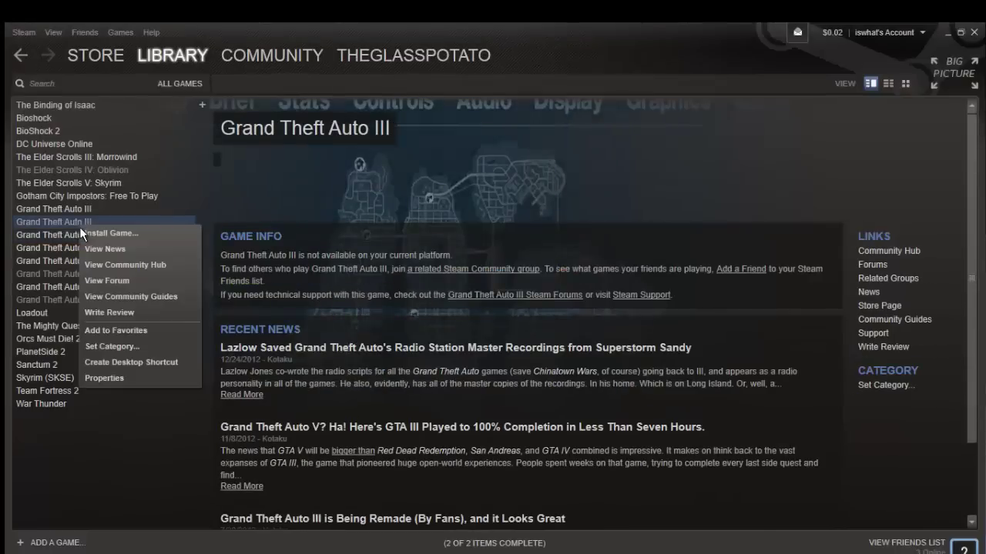
{"action": "left_click", "coordinate": [64, 234]}
{"action": "right_click", "coordinate": [64, 233]}
{"action": "left_click", "coordinate": [123, 487]}
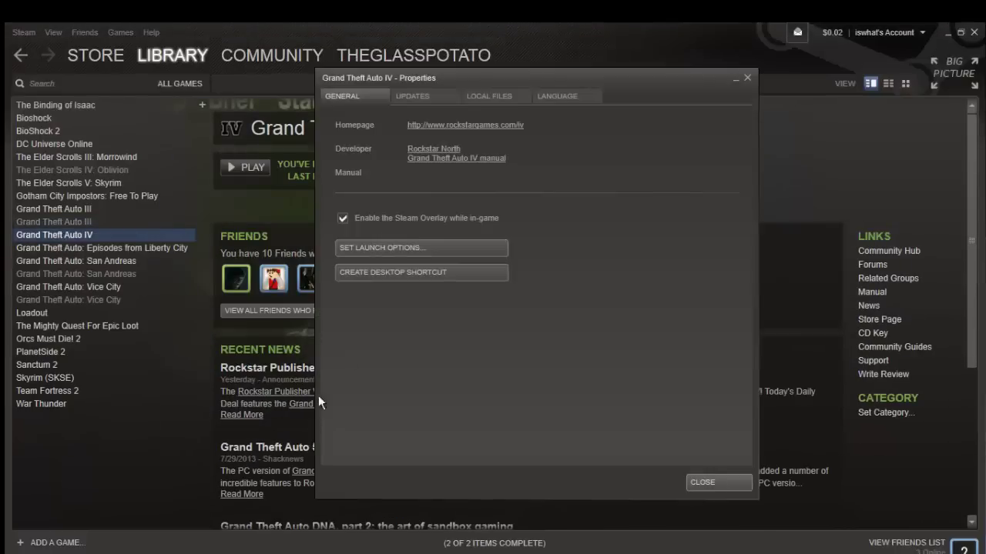
{"action": "left_click", "coordinate": [399, 247]}
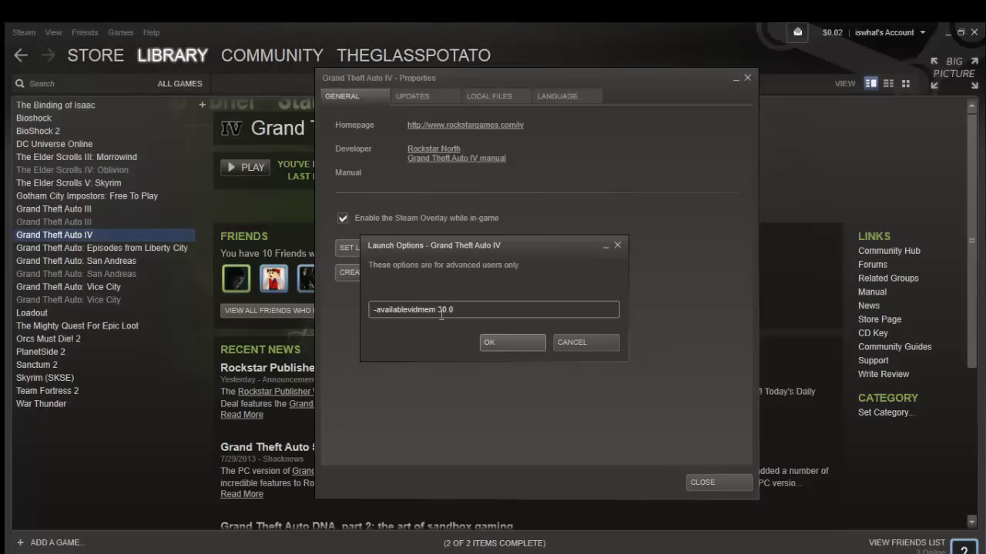
Step: Review the -availablevidmem 30.0 launch option text and confirm it with OK
{"action": "left_click_drag", "start_coordinate": [437, 309], "coordinate": [456, 310]}
{"action": "left_click", "coordinate": [473, 310]}
{"action": "left_click", "coordinate": [432, 310]}
{"action": "double_click", "coordinate": [438, 309]}
{"action": "left_click", "coordinate": [484, 309]}
{"action": "left_click", "coordinate": [498, 345]}
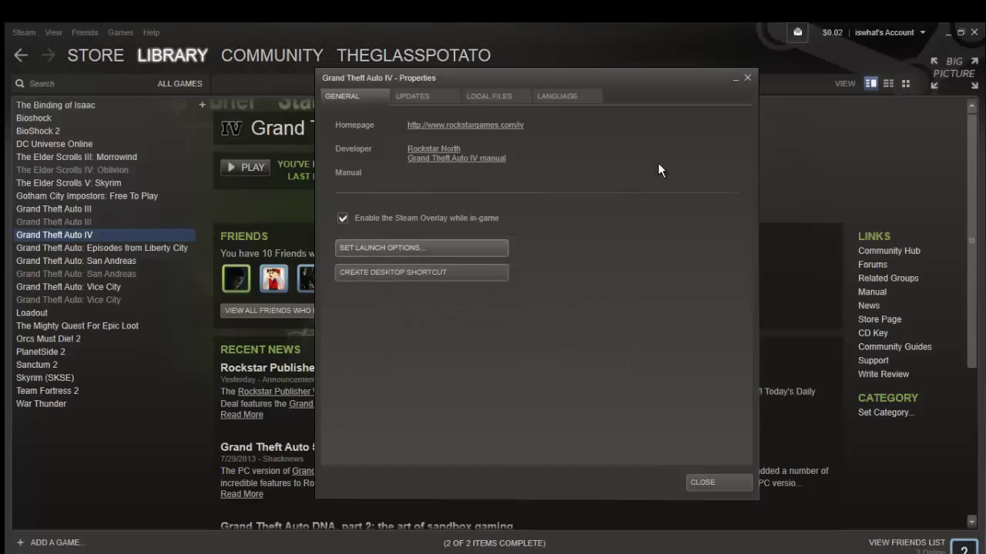
Step: Close GTA IV's Properties and confirm Episodes from Liberty City's launch options as -availablevidmem 30.0
{"action": "left_click", "coordinate": [746, 79]}
{"action": "right_click", "coordinate": [130, 246]}
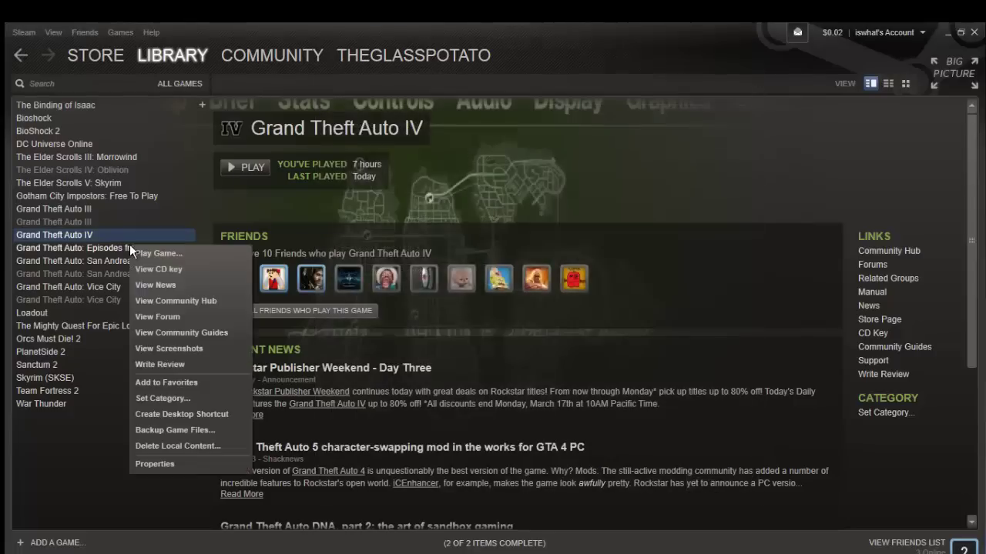
{"action": "left_click", "coordinate": [183, 462]}
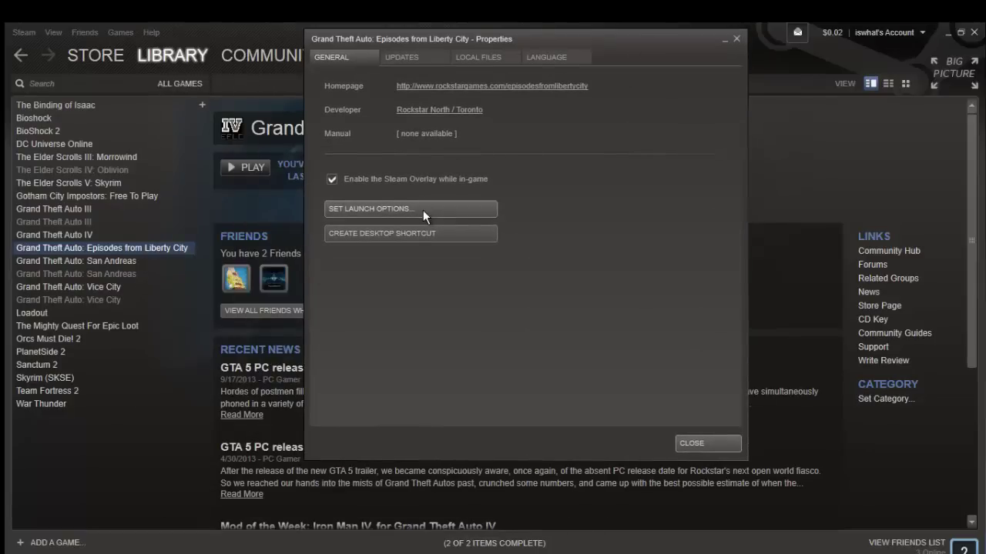
{"action": "left_click", "coordinate": [423, 210]}
{"action": "left_click", "coordinate": [517, 346]}
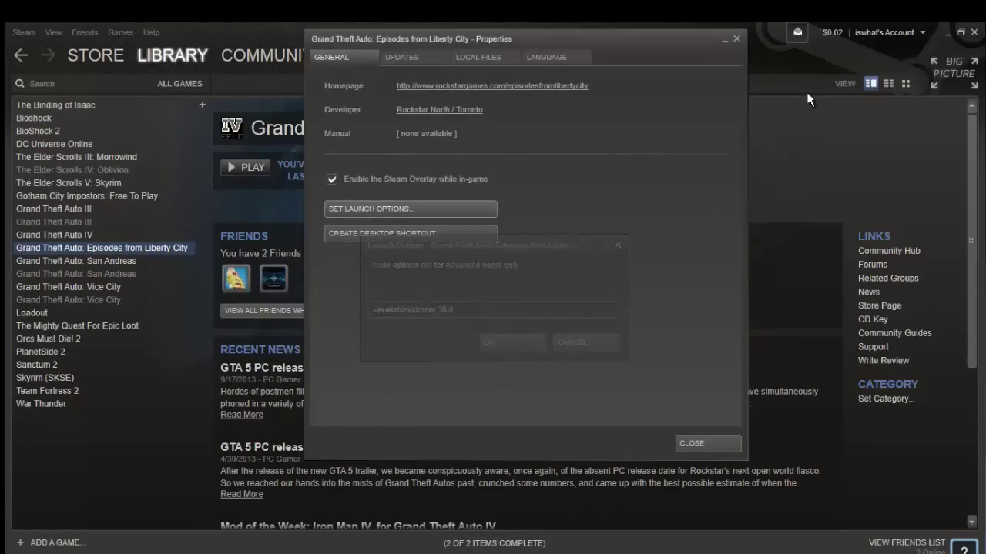
{"action": "left_click", "coordinate": [737, 39]}
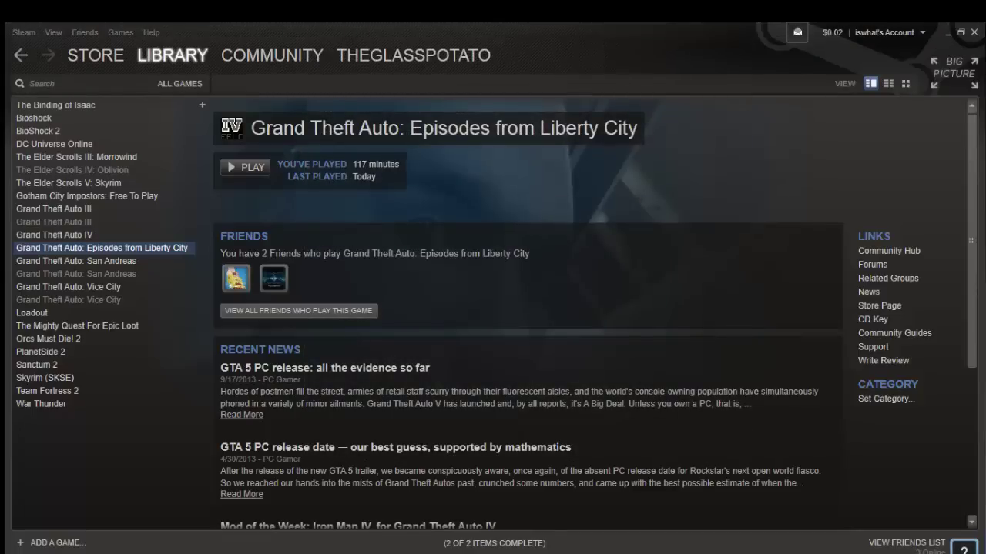
Step: Minimize Steam and open C:\Program Files (x86) in File Explorer
{"action": "left_click", "coordinate": [949, 34]}
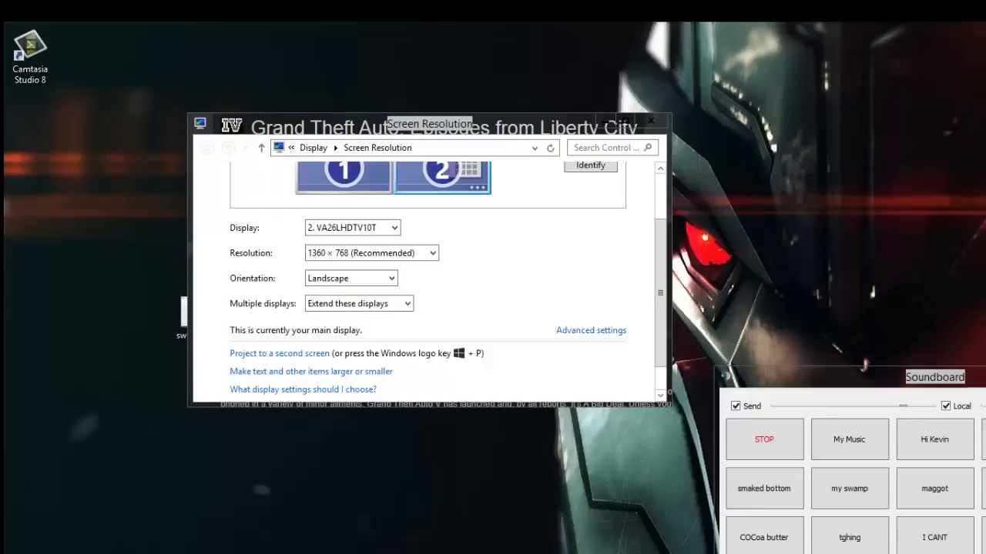
{"action": "key", "text": "super+e"}
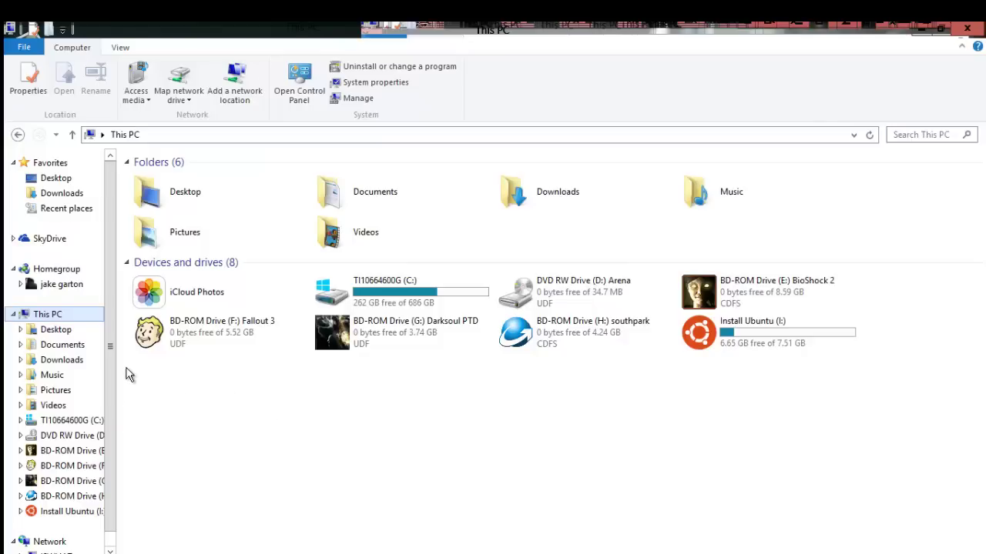
{"action": "left_click", "coordinate": [382, 295]}
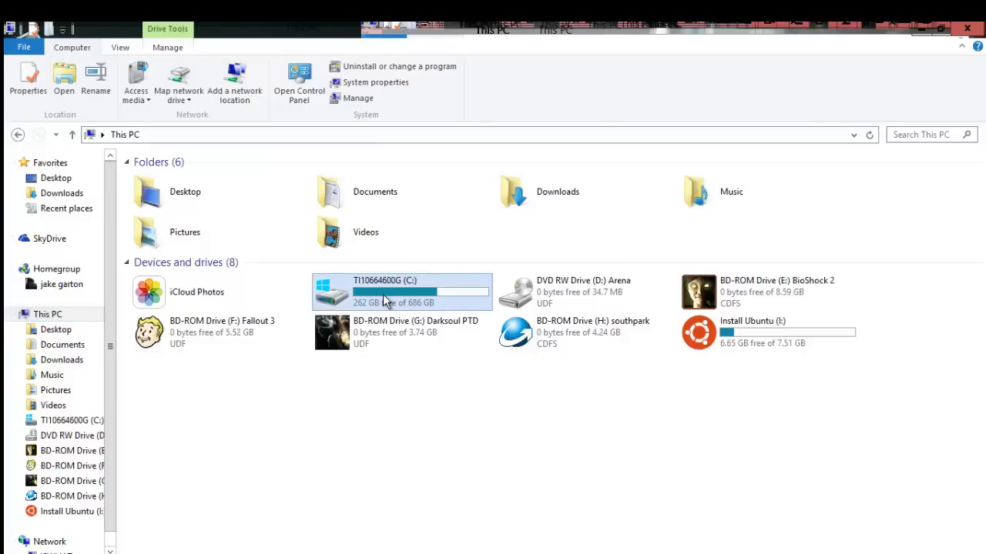
{"action": "double_click", "coordinate": [383, 294]}
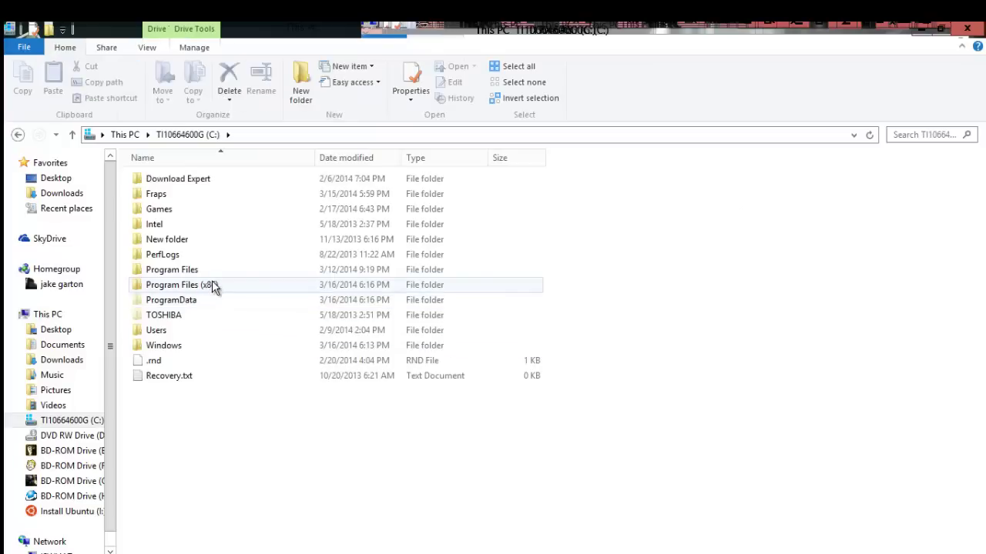
{"action": "left_click", "coordinate": [213, 281]}
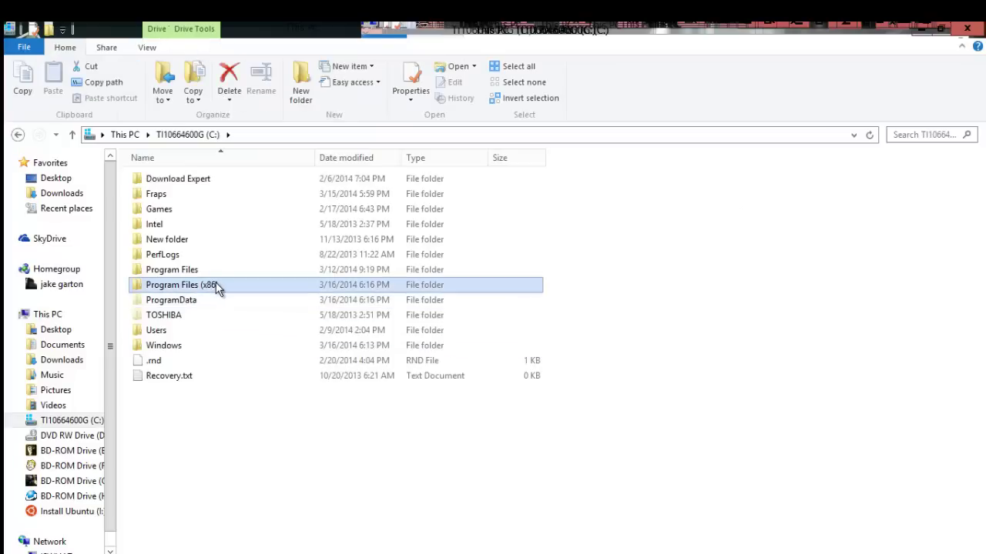
{"action": "double_click", "coordinate": [215, 285]}
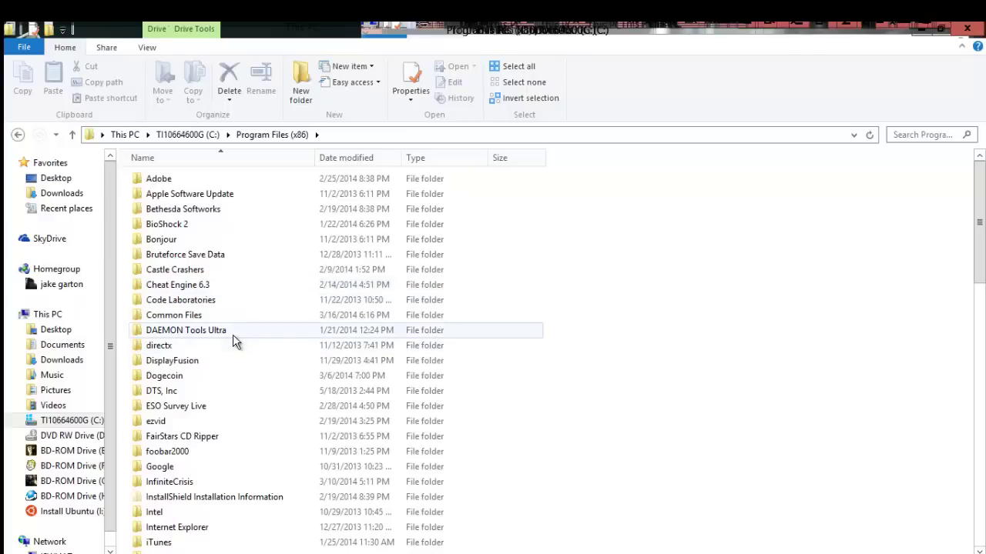
Step: Navigate into Steam\SteamApps\common\Grand Theft Auto IV\GTAIV and scroll to GTAIV.exe
{"action": "scroll", "coordinate": [237, 339], "scroll_direction": "down", "scroll_amount": 16}
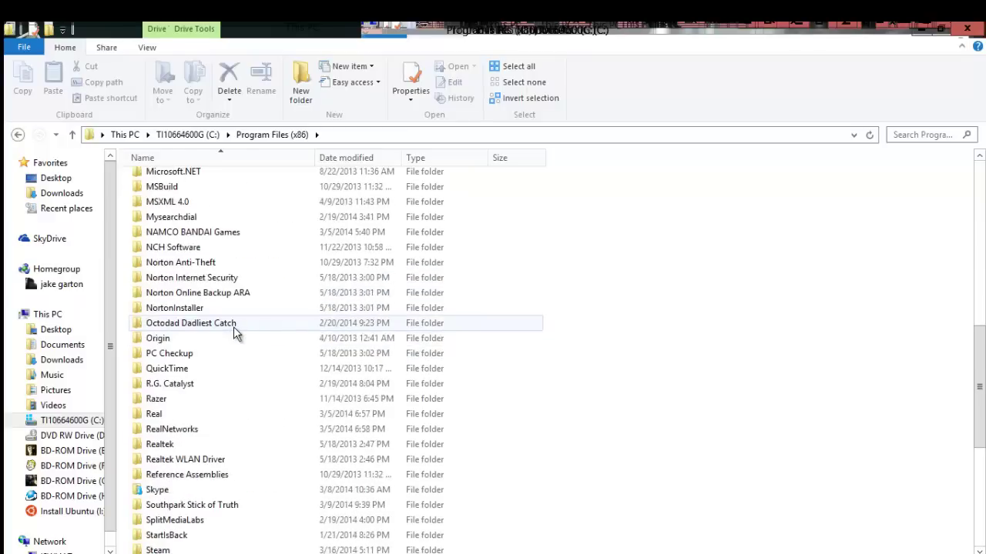
{"action": "double_click", "coordinate": [244, 324]}
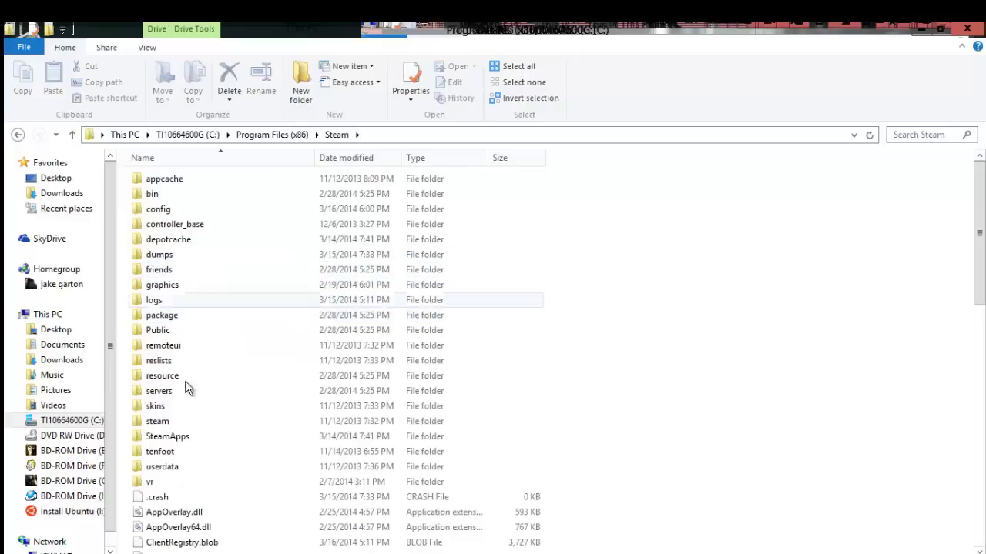
{"action": "double_click", "coordinate": [201, 436]}
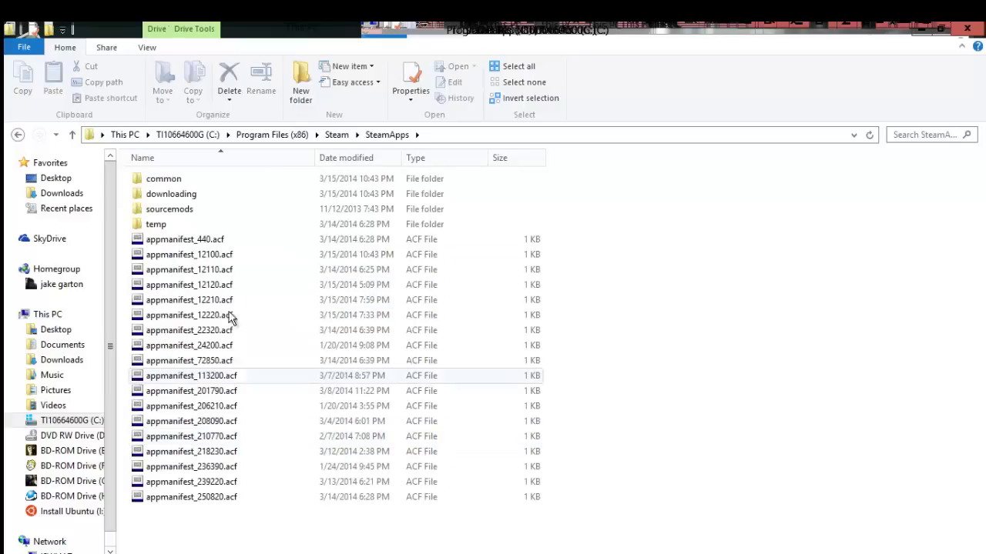
{"action": "double_click", "coordinate": [197, 183]}
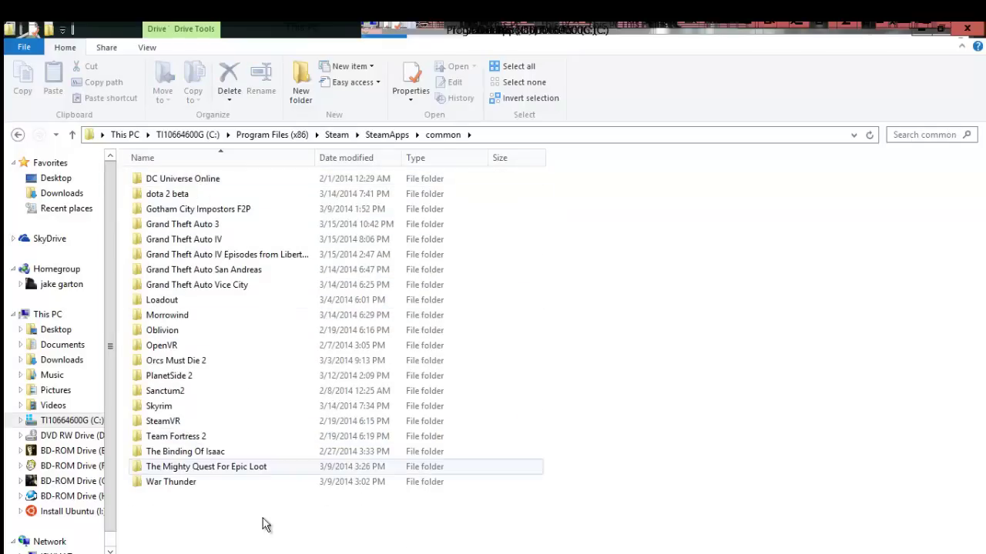
{"action": "left_click", "coordinate": [225, 255]}
{"action": "double_click", "coordinate": [225, 241]}
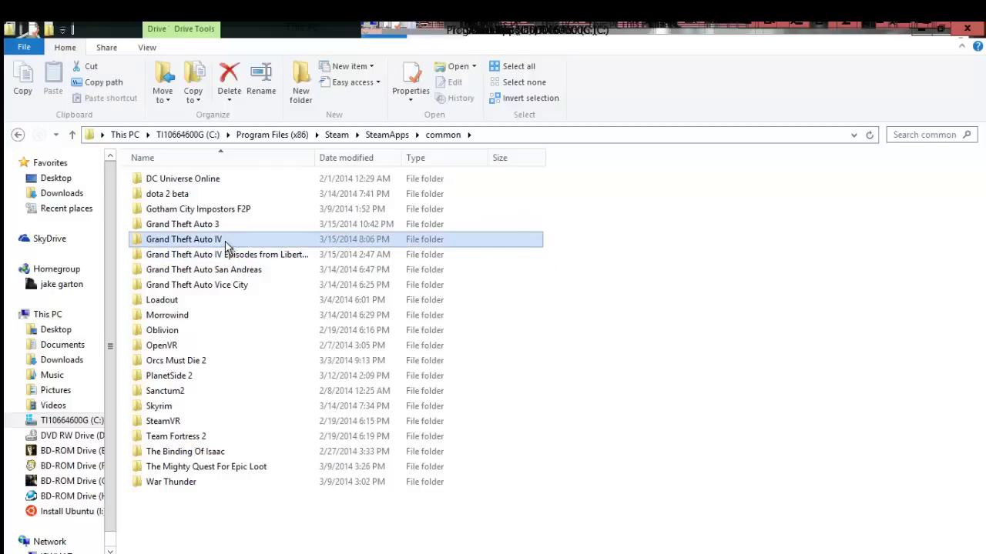
{"action": "double_click", "coordinate": [179, 181]}
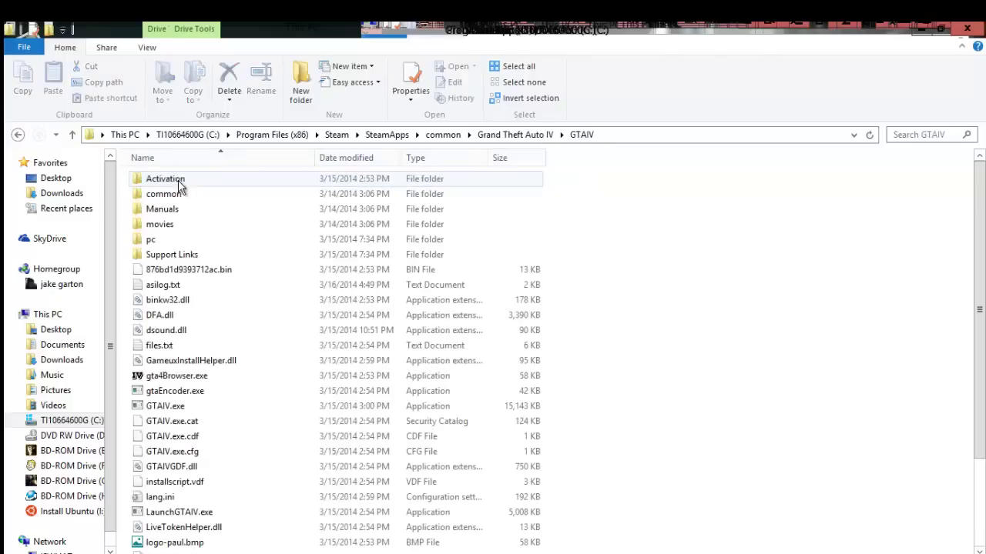
{"action": "scroll", "coordinate": [233, 407], "scroll_direction": "down", "scroll_amount": 2}
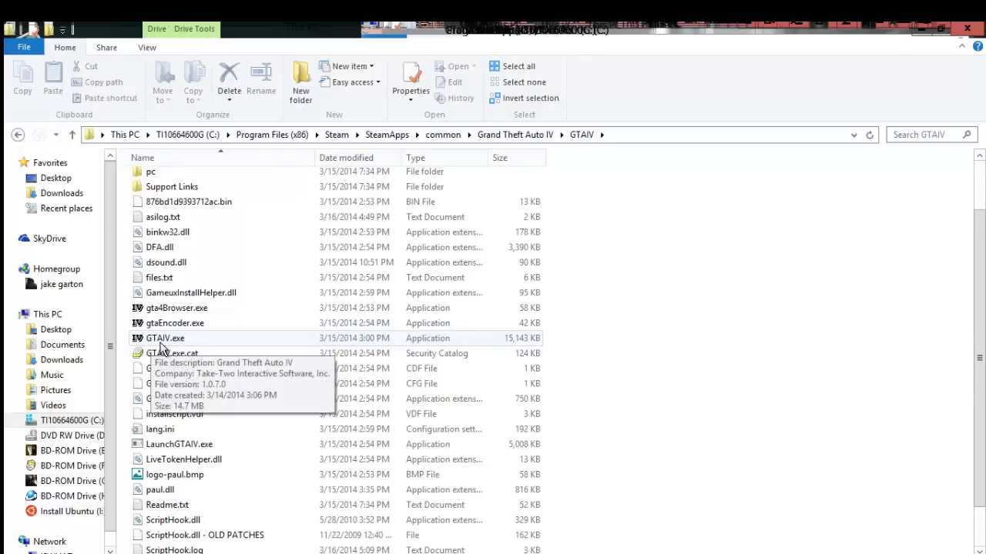
{"action": "scroll", "coordinate": [210, 405], "scroll_direction": "down", "scroll_amount": 1}
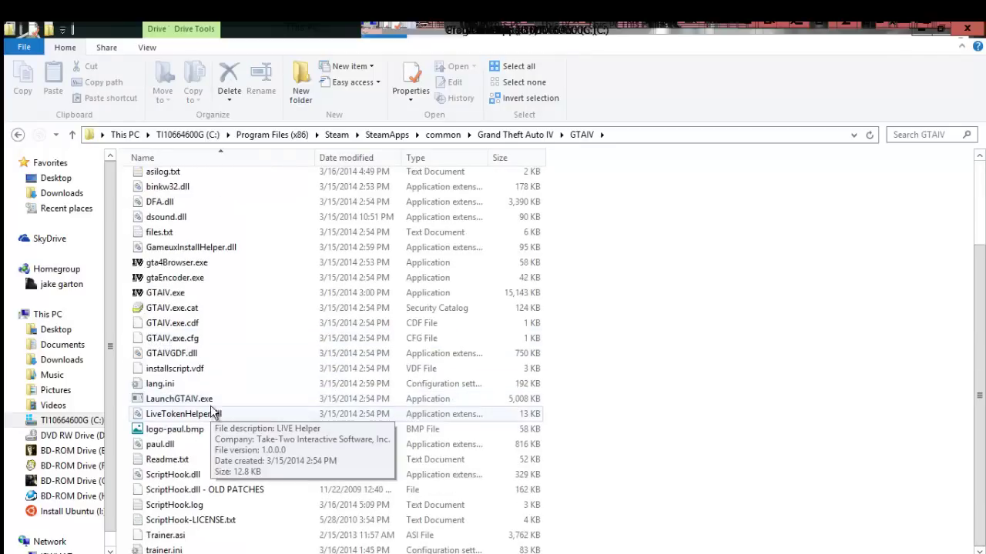
Step: Set GTAIV.exe to run in compatibility mode for Windows 7 via its Properties
{"action": "right_click", "coordinate": [189, 295]}
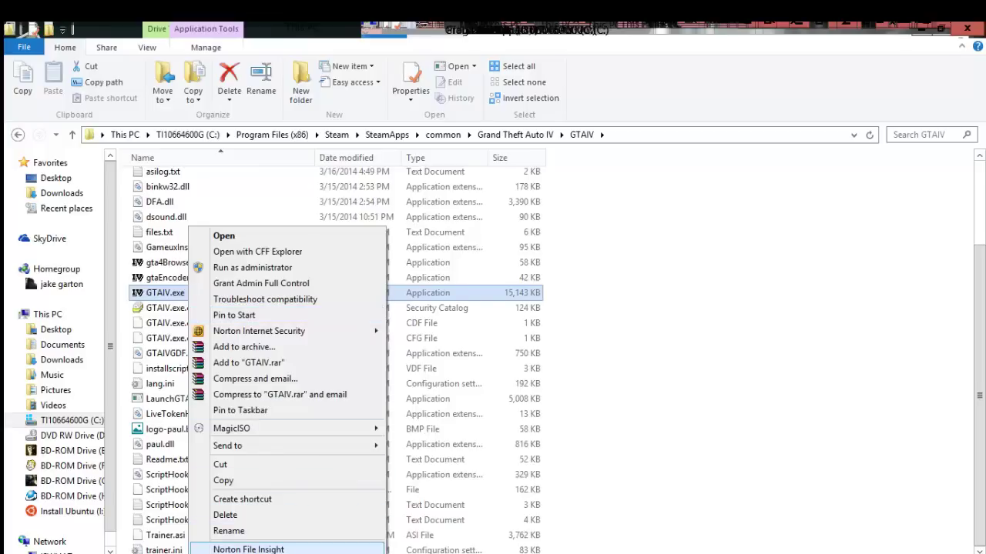
{"action": "left_click", "coordinate": [278, 534]}
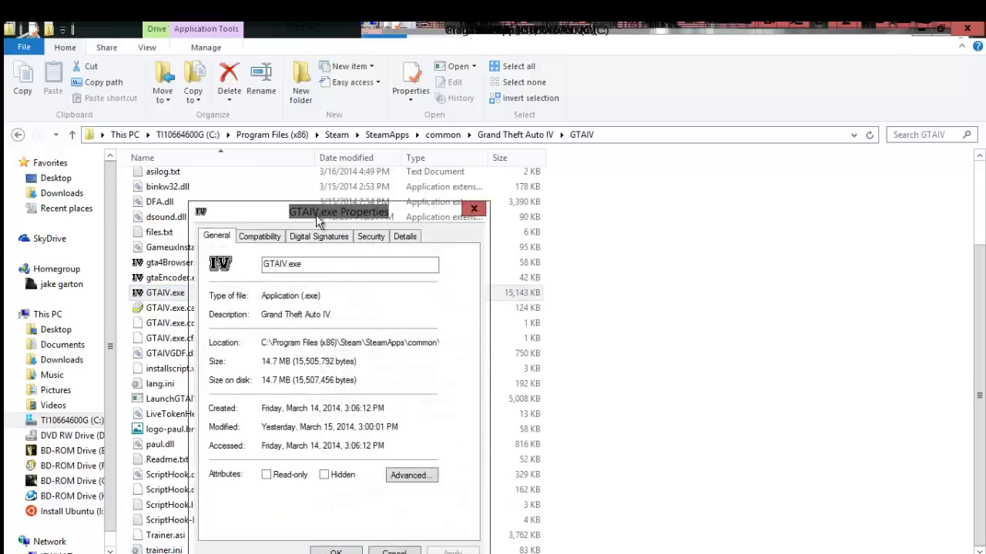
{"action": "left_click_drag", "start_coordinate": [315, 214], "coordinate": [365, 164]}
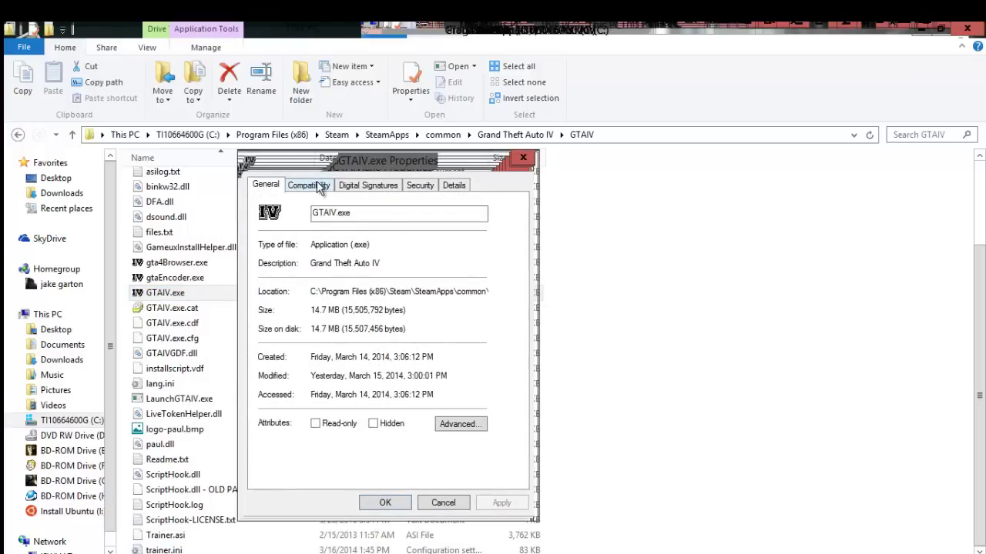
{"action": "left_click", "coordinate": [310, 185]}
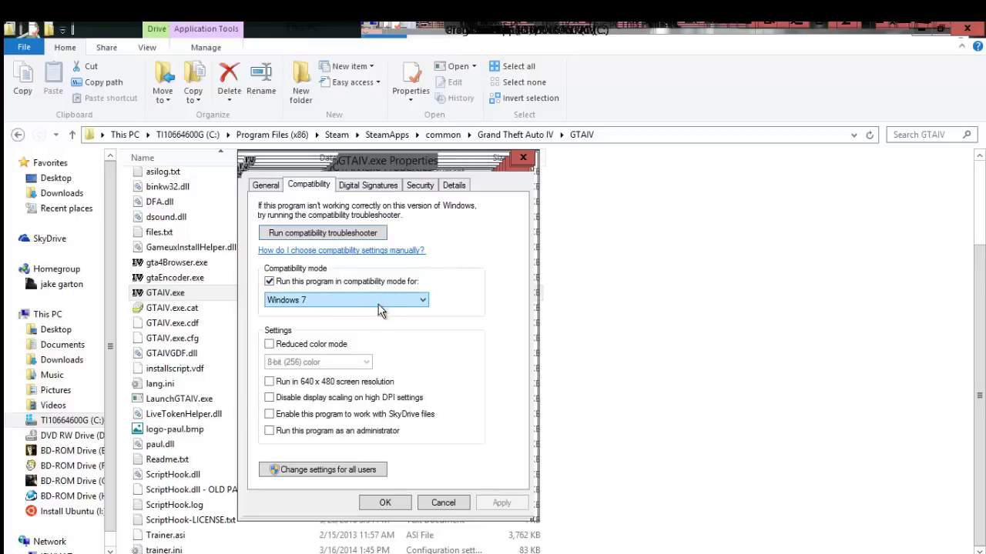
{"action": "left_click", "coordinate": [348, 302]}
{"action": "left_click", "coordinate": [348, 302]}
{"action": "left_click", "coordinate": [393, 507]}
Step: Go back to the common folder and open the Episodes from Liberty City EFLC folder
{"action": "left_click", "coordinate": [18, 135]}
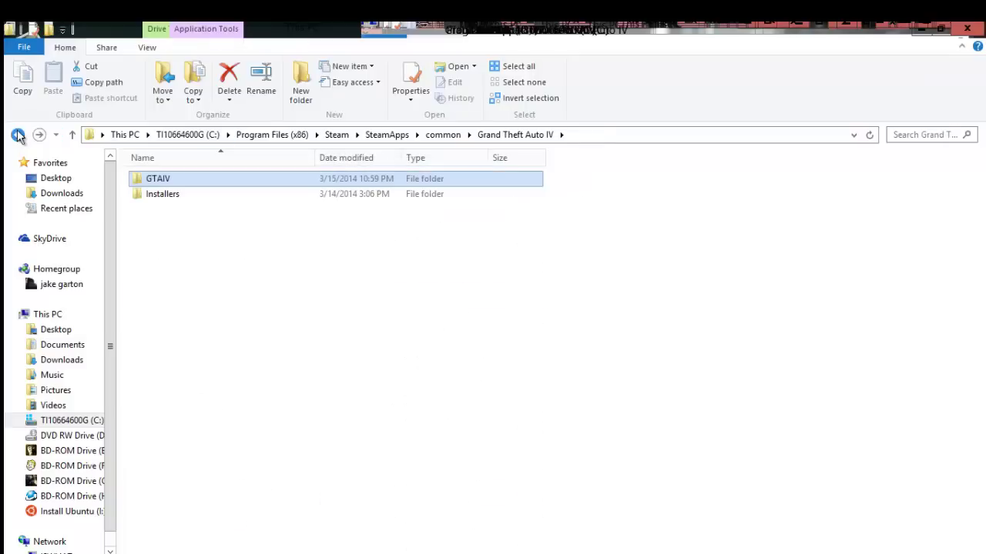
{"action": "left_click", "coordinate": [17, 135]}
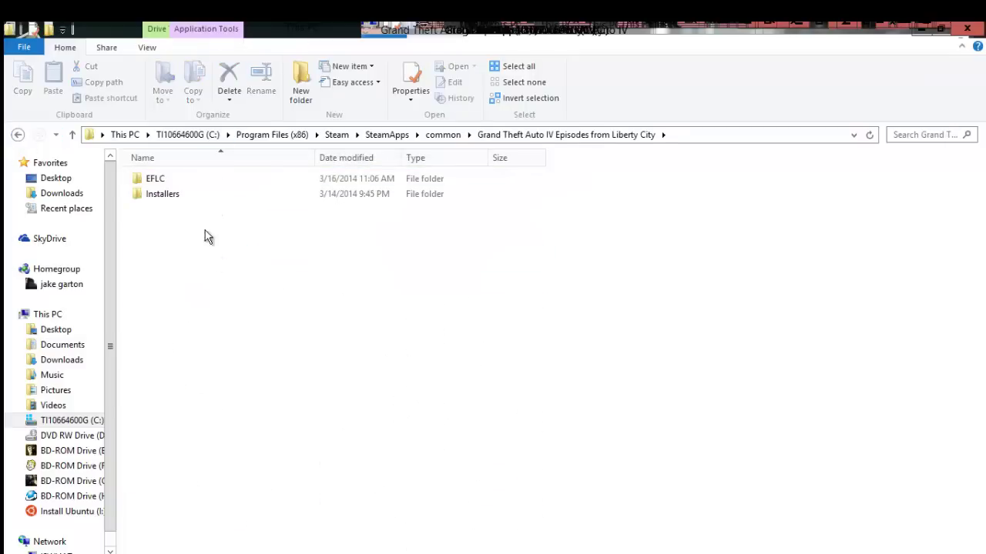
{"action": "double_click", "coordinate": [158, 183]}
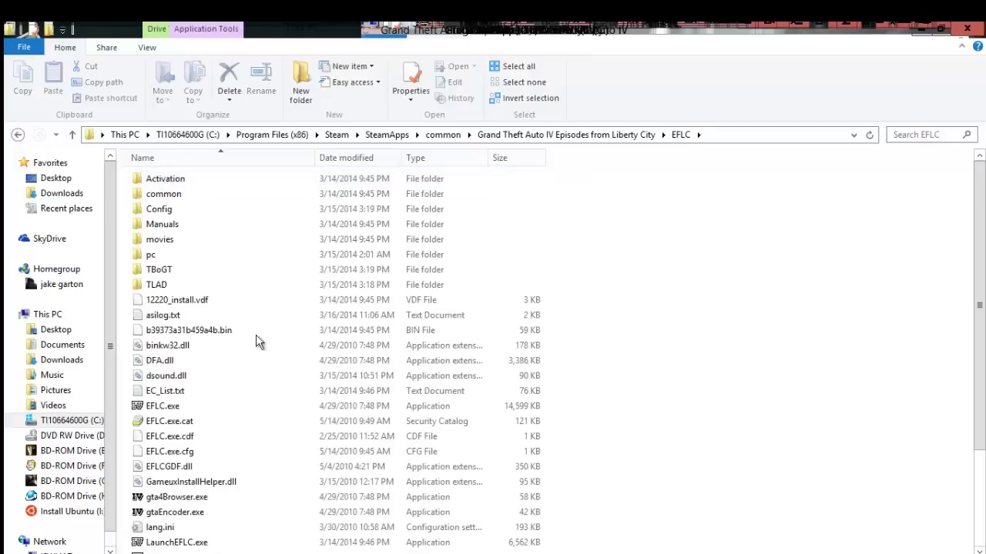
Step: Confirm EFLC.exe's compatibility mode is set to Windows 7 in its Properties
{"action": "left_click", "coordinate": [199, 408]}
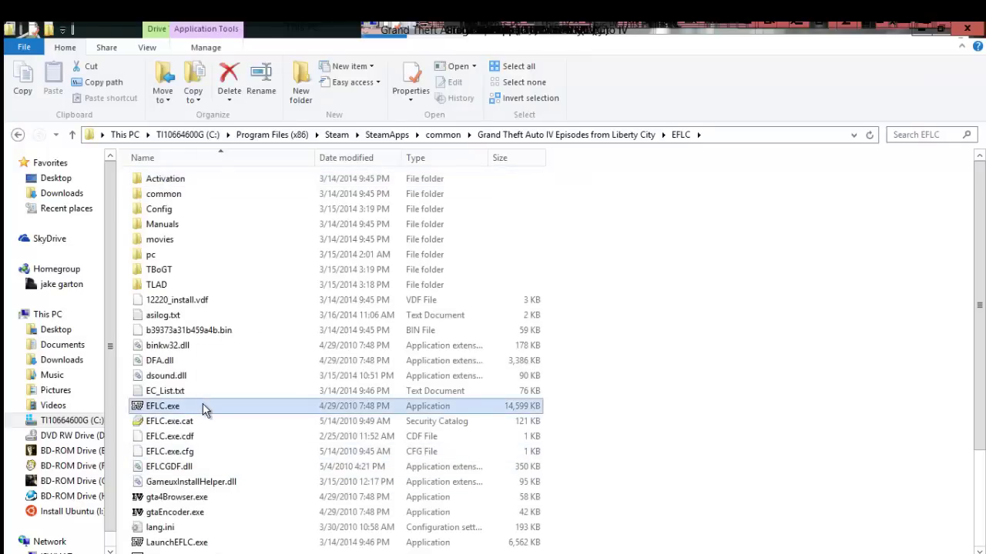
{"action": "right_click", "coordinate": [203, 407]}
{"action": "left_click", "coordinate": [264, 391]}
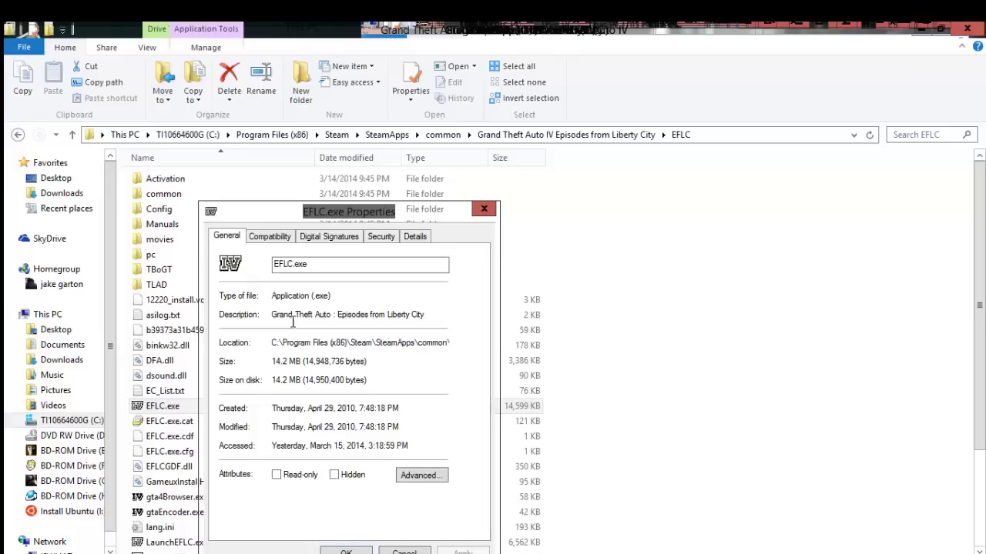
{"action": "left_click", "coordinate": [275, 234]}
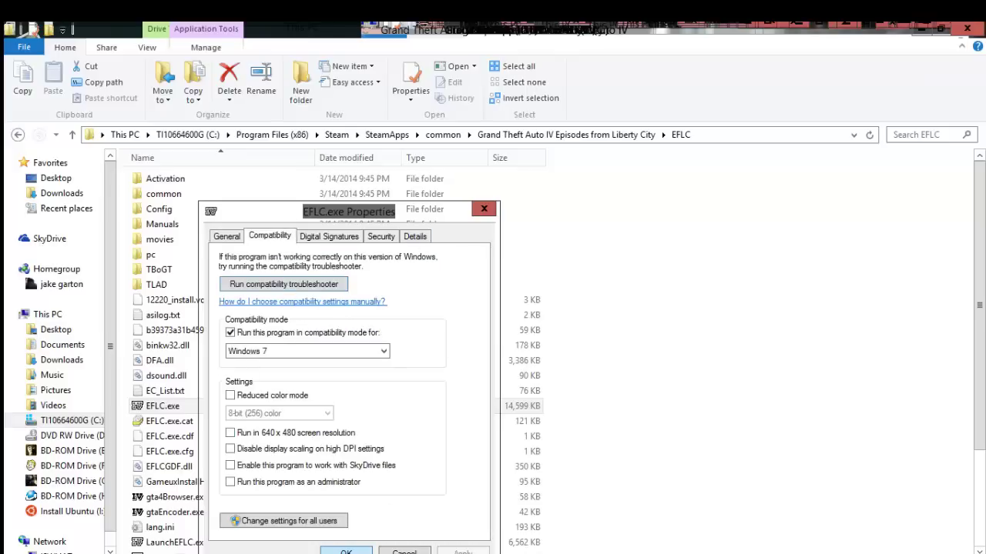
{"action": "left_click", "coordinate": [404, 551]}
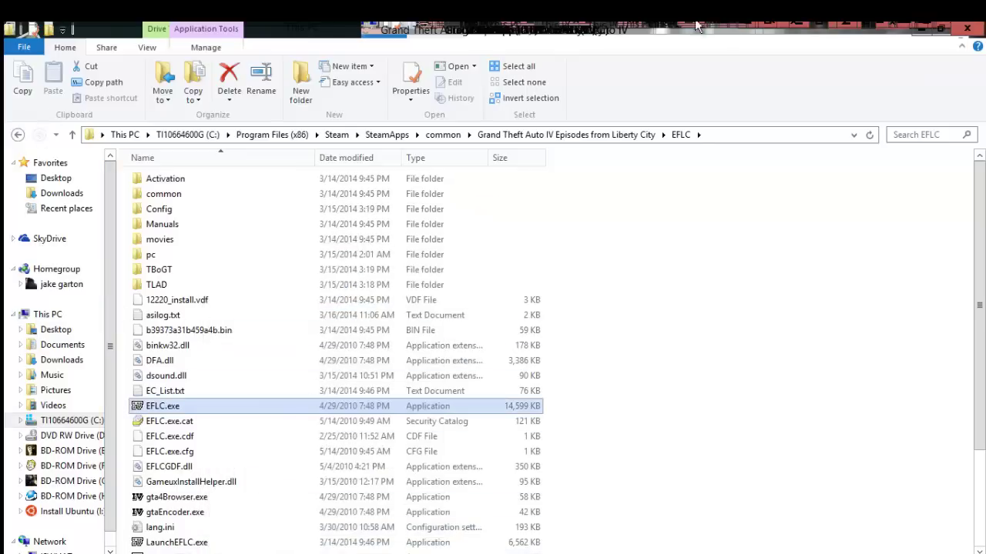
Step: Close File Explorer and bring the Steam Library window back to the front
{"action": "left_click", "coordinate": [967, 29]}
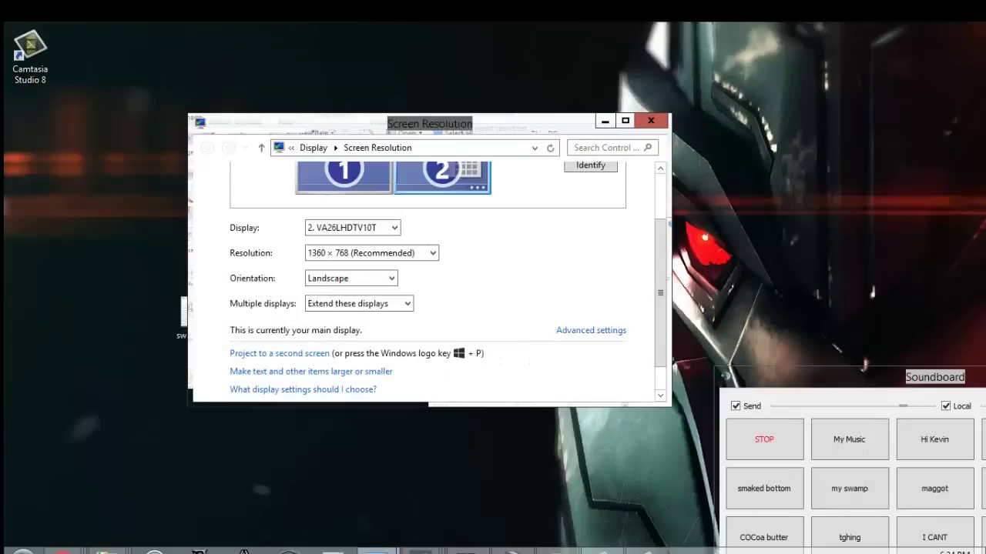
{"action": "mouse_move", "coordinate": [431, 550]}
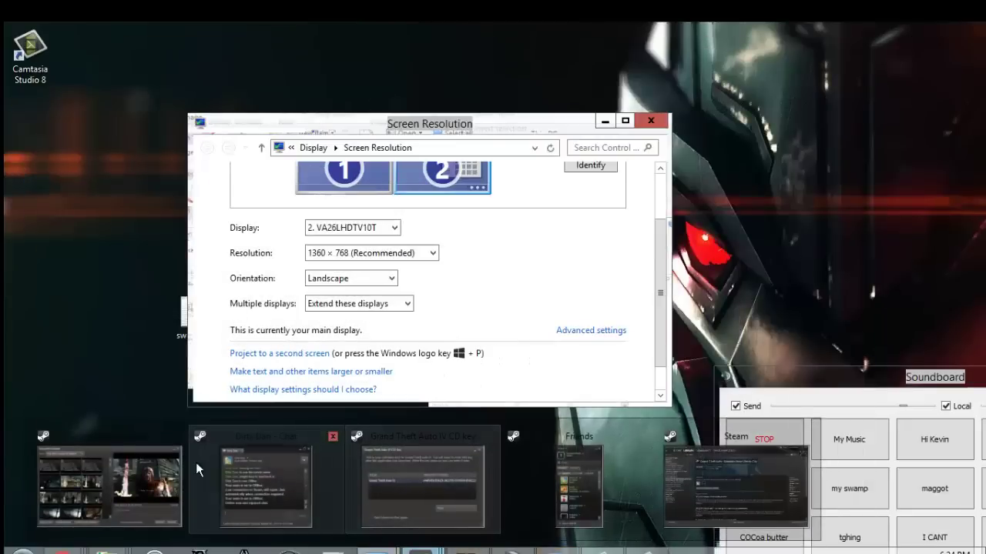
{"action": "left_click", "coordinate": [675, 497]}
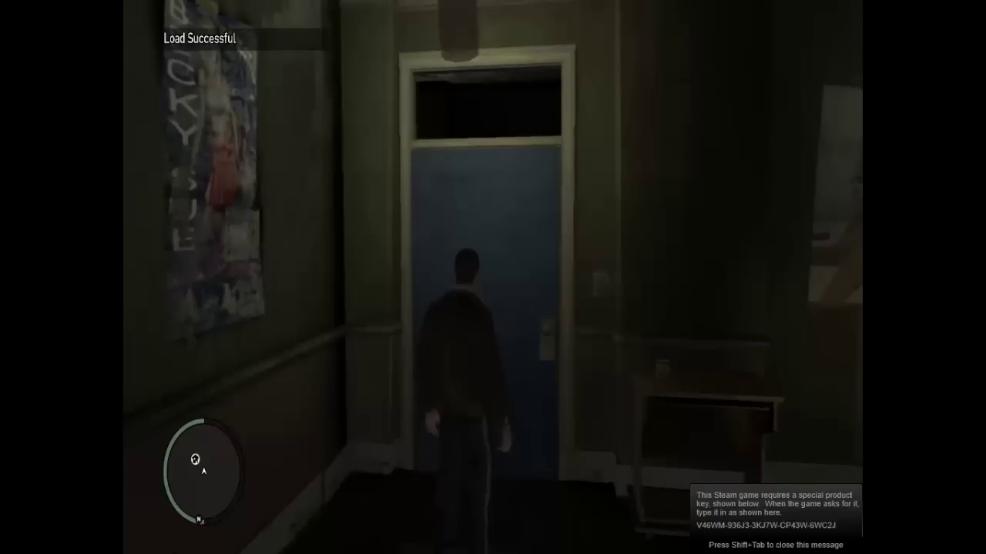
Step: Walk through the kitchen and bedroom, out the blue door and down to the graffiti stairwell
{"action": "key", "text": "w"}
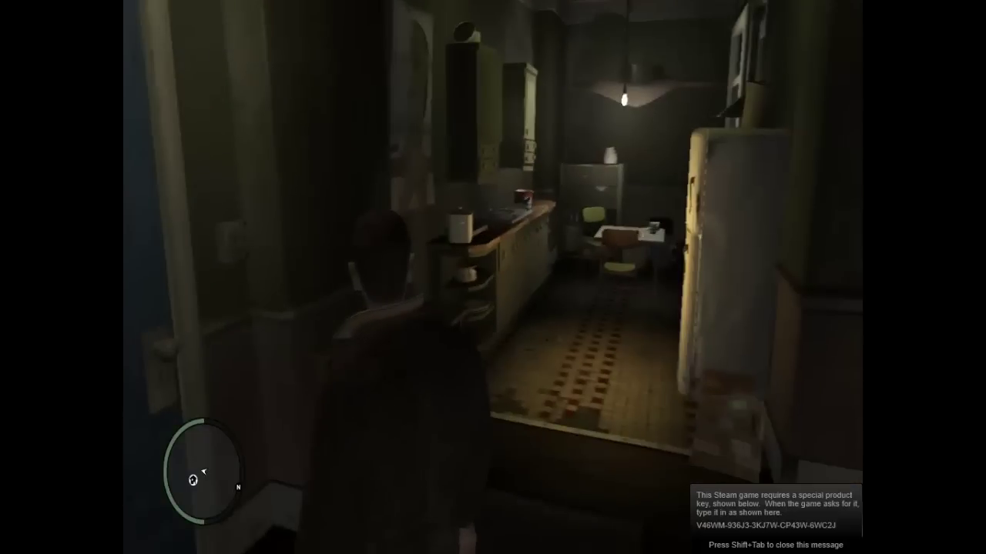
{"action": "key", "text": "w"}
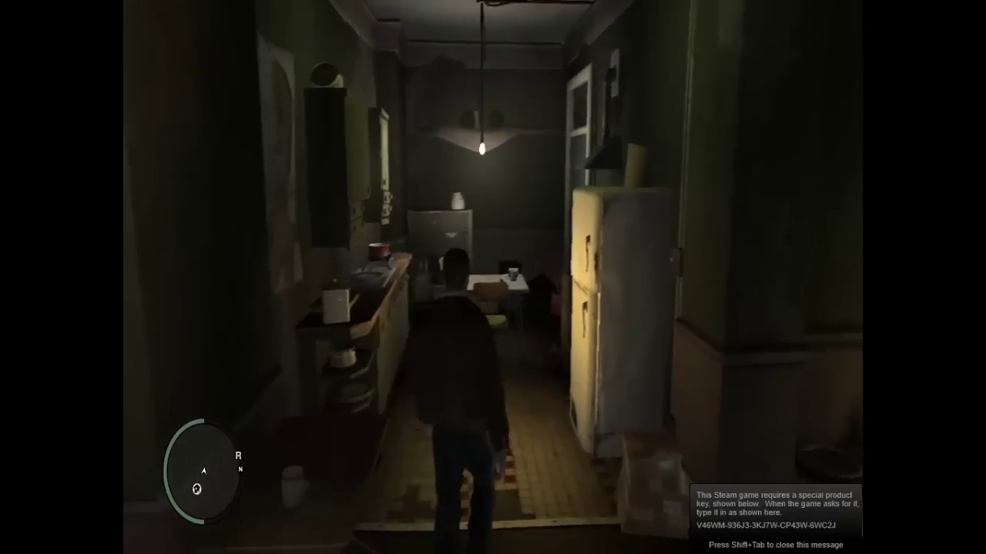
{"action": "key", "text": "w"}
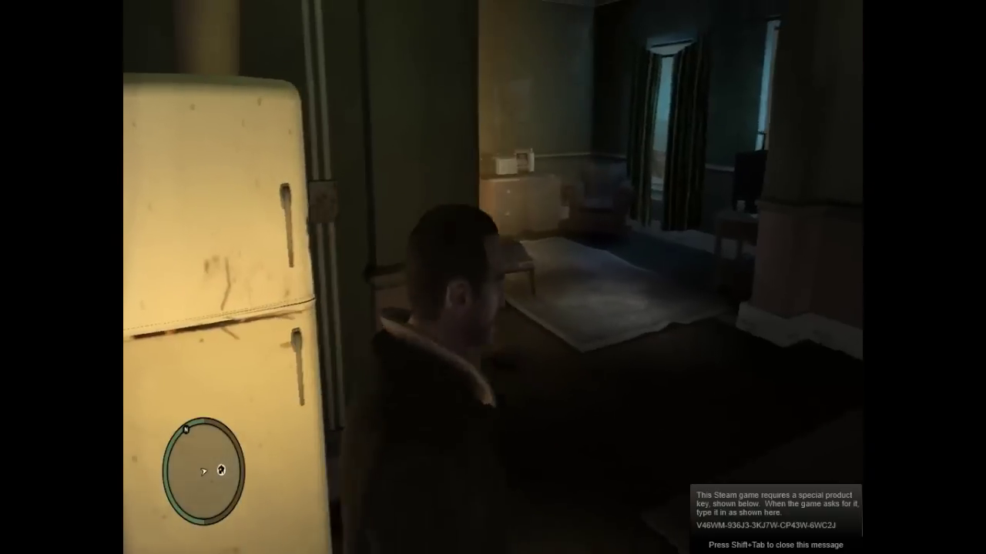
{"action": "key", "text": "w"}
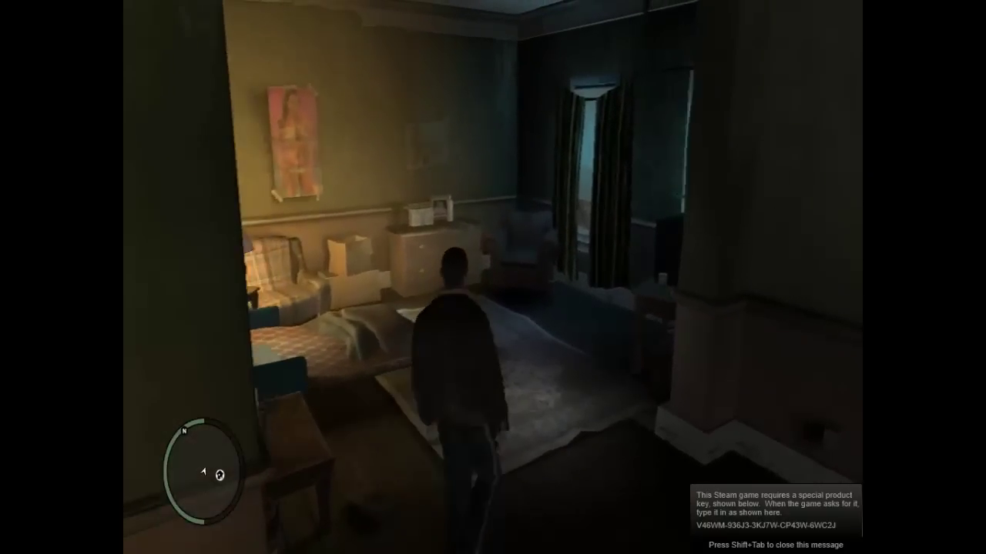
{"action": "key", "text": "w"}
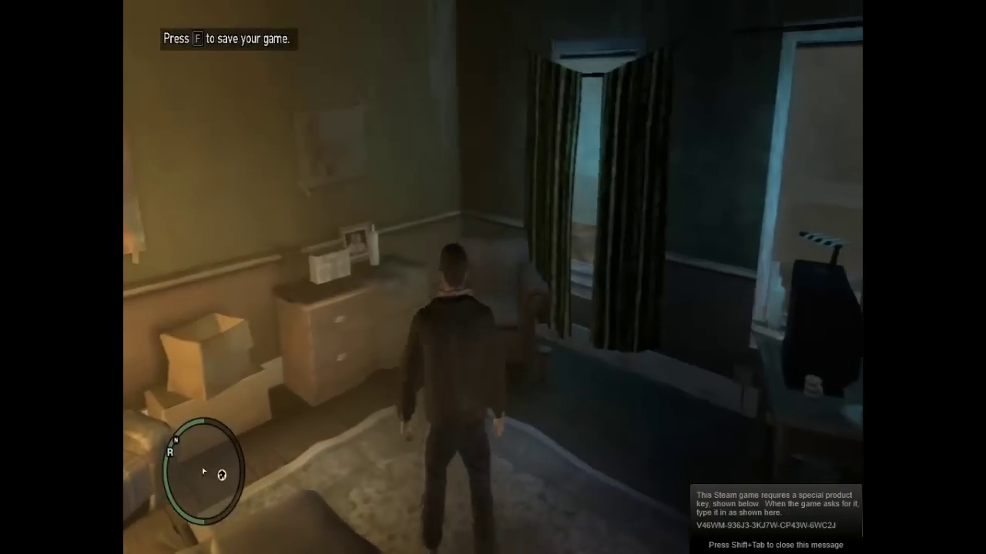
{"action": "key", "text": "w"}
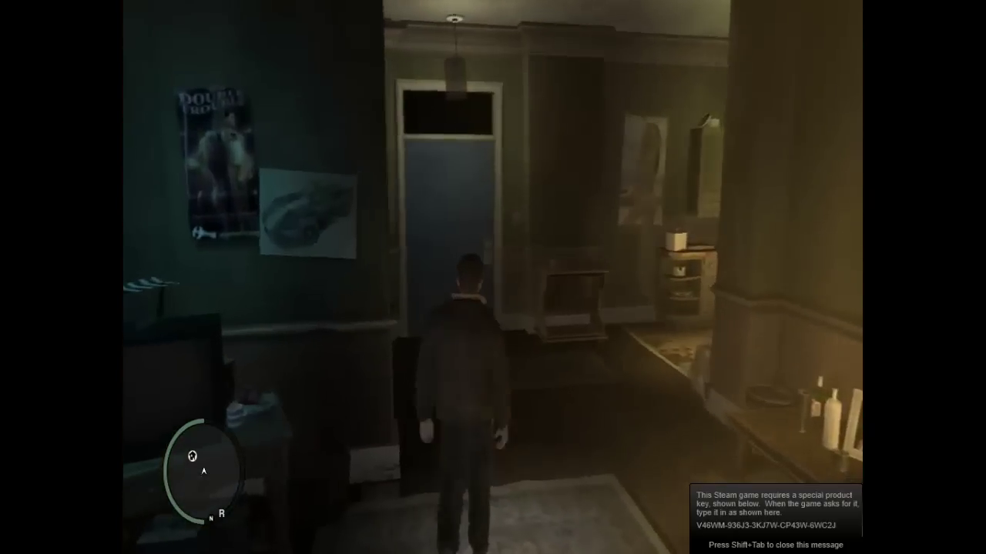
{"action": "key", "text": "w"}
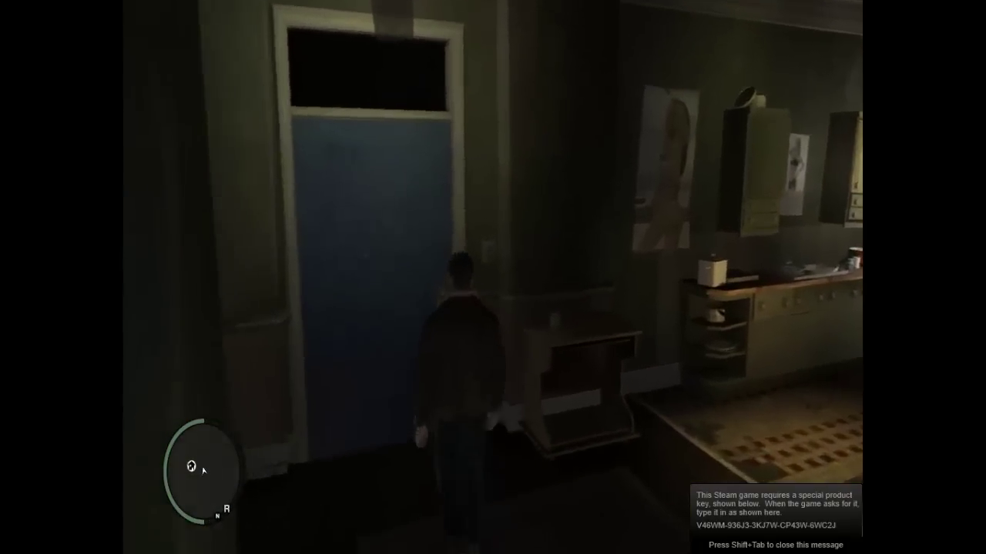
{"action": "key", "text": "w"}
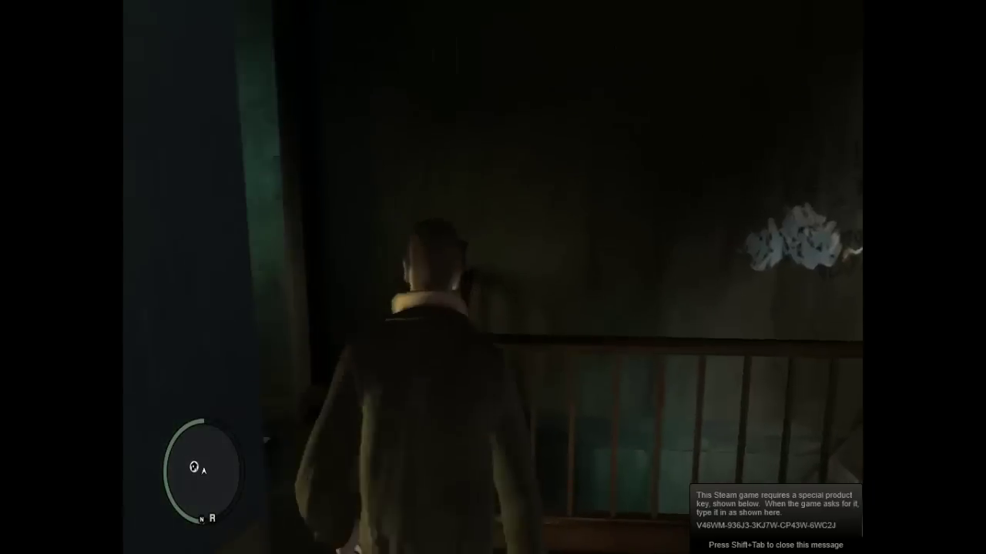
{"action": "key", "text": "w"}
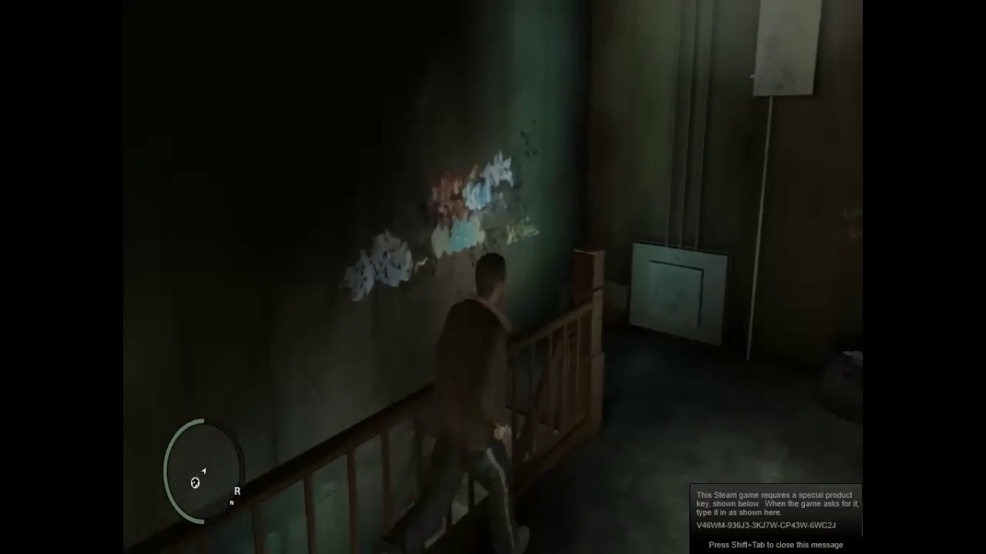